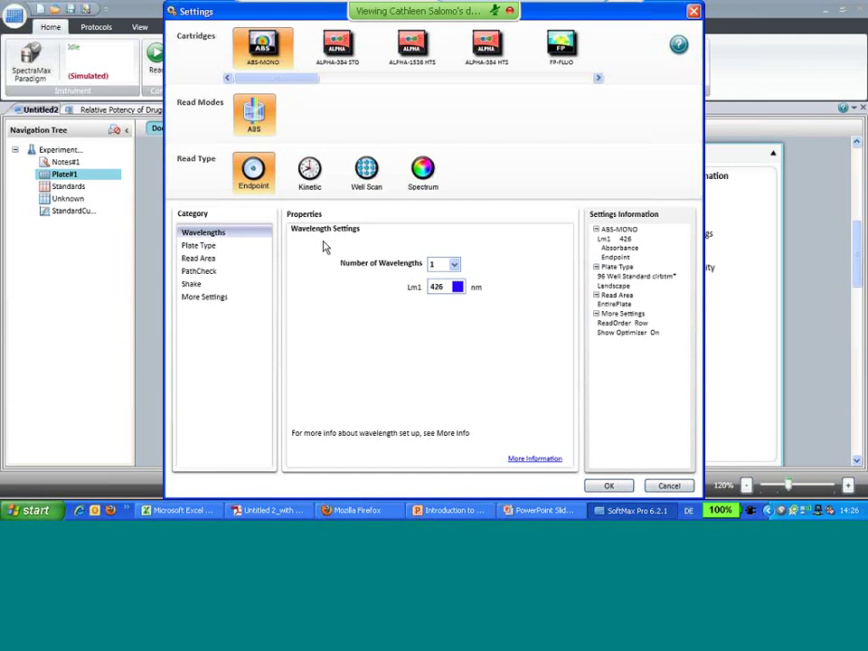
- Set the number of wavelengths to 2, with Lm1 at 450 nm and Lm2 at 540 nm
click(455, 266)
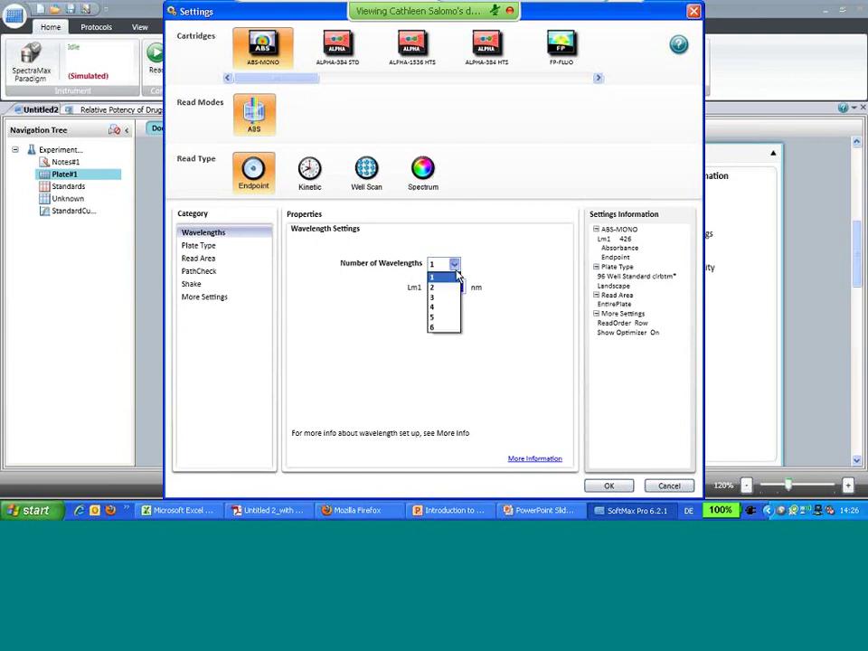
click(455, 288)
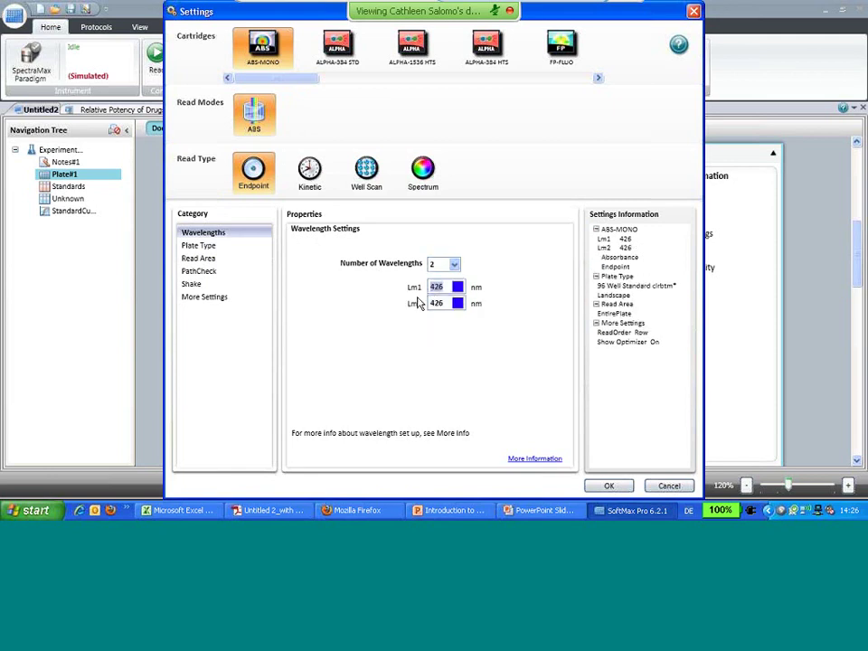
text(450)
drag(451, 302, 396, 310)
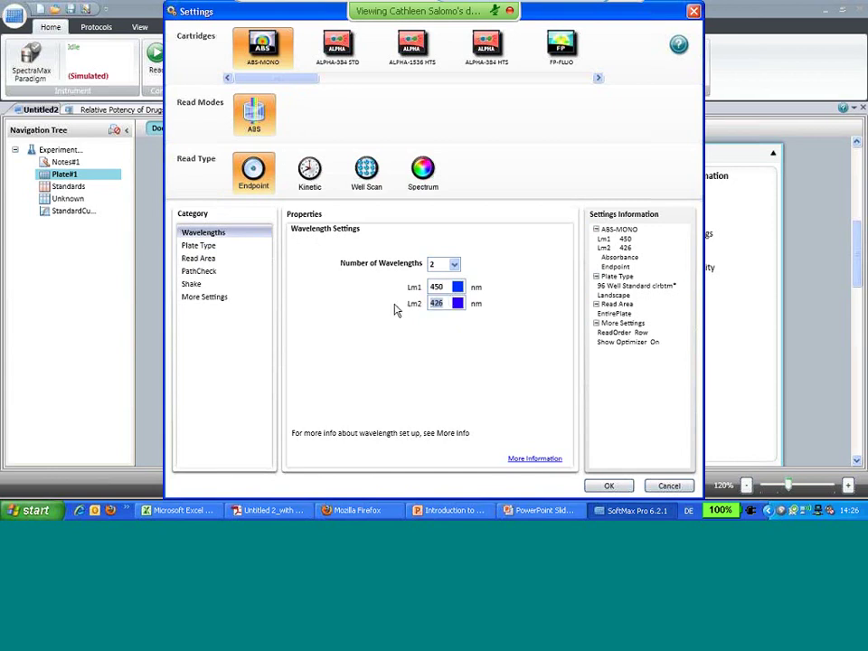
text(54)
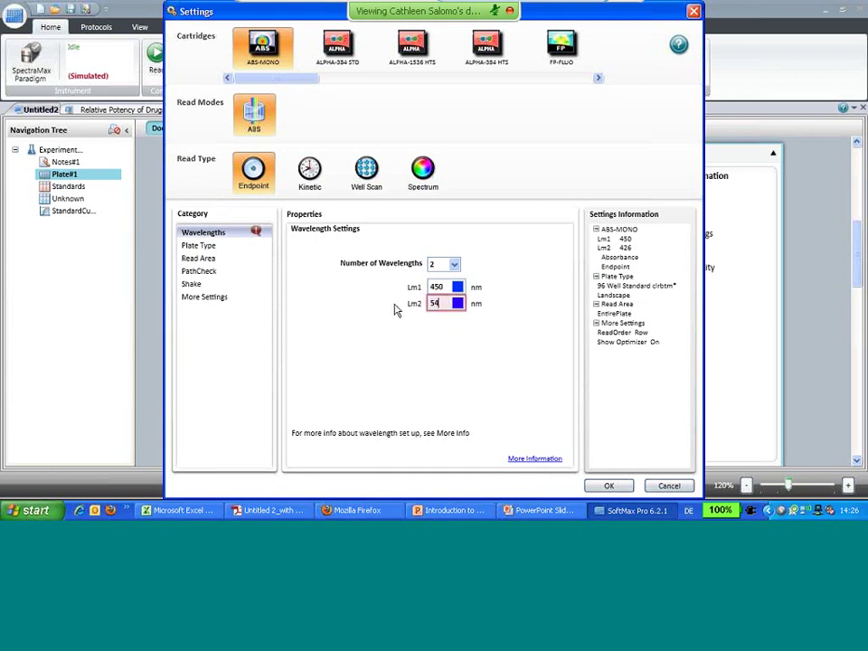
text(0)
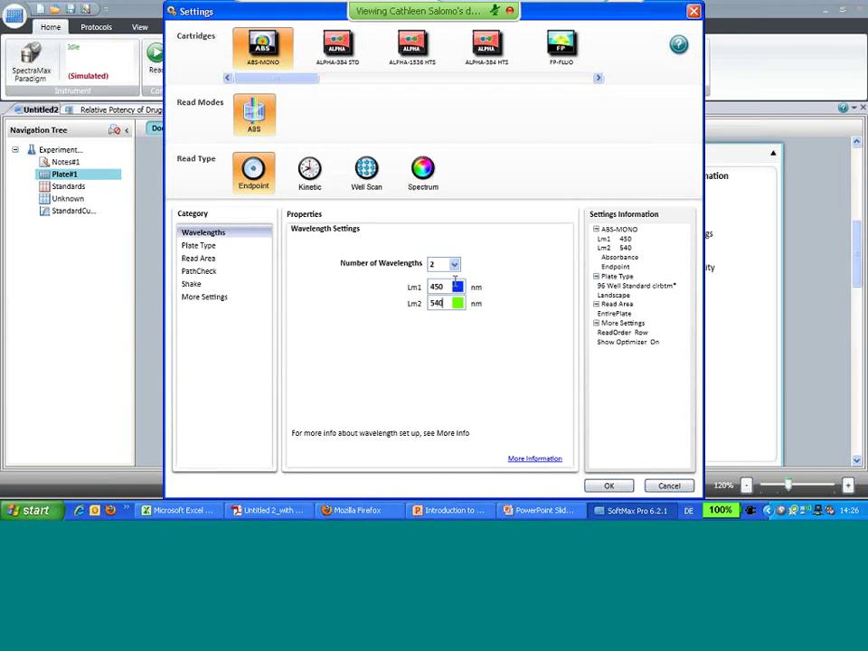
- Choose the 96 Wells plate format in the plate type settings
click(219, 247)
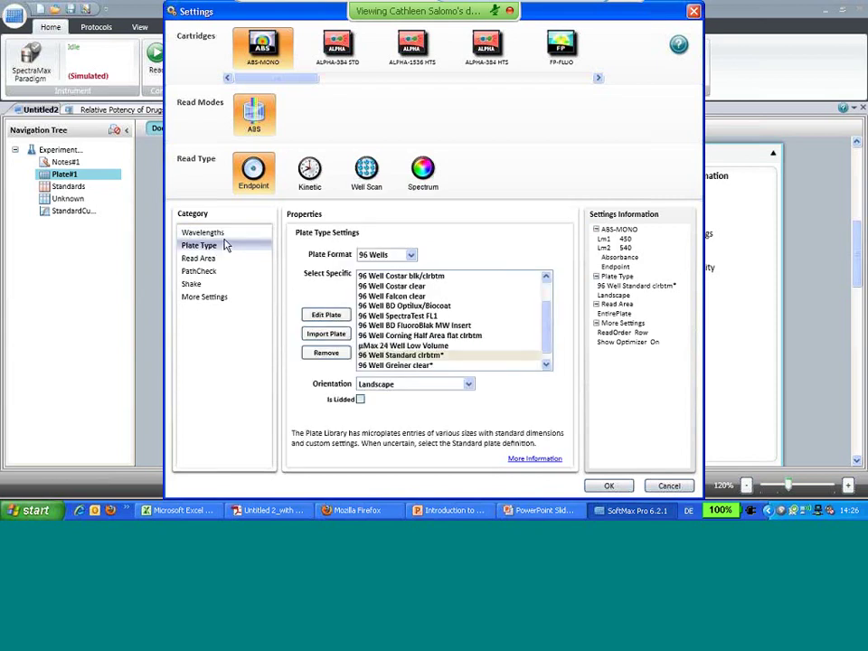
click(412, 256)
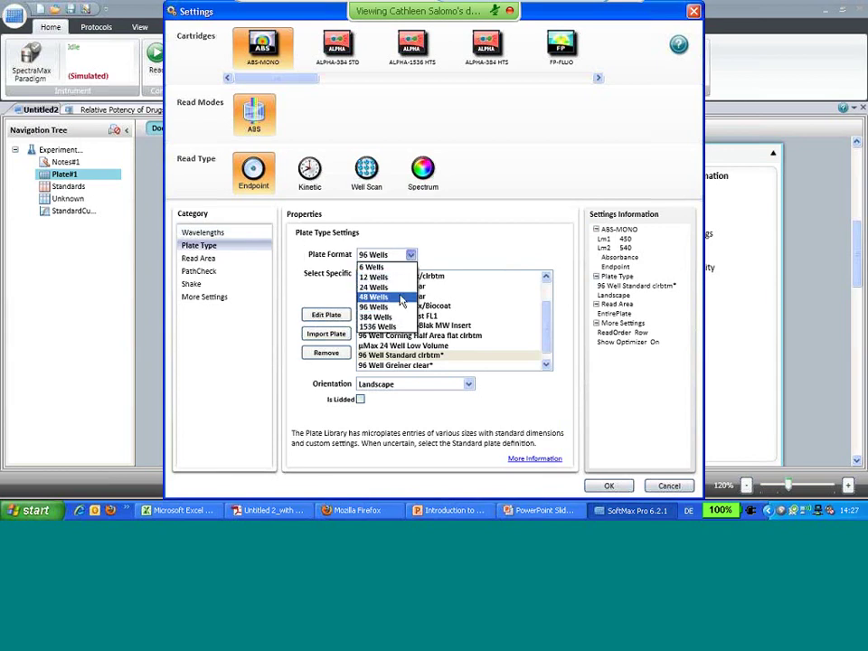
click(380, 306)
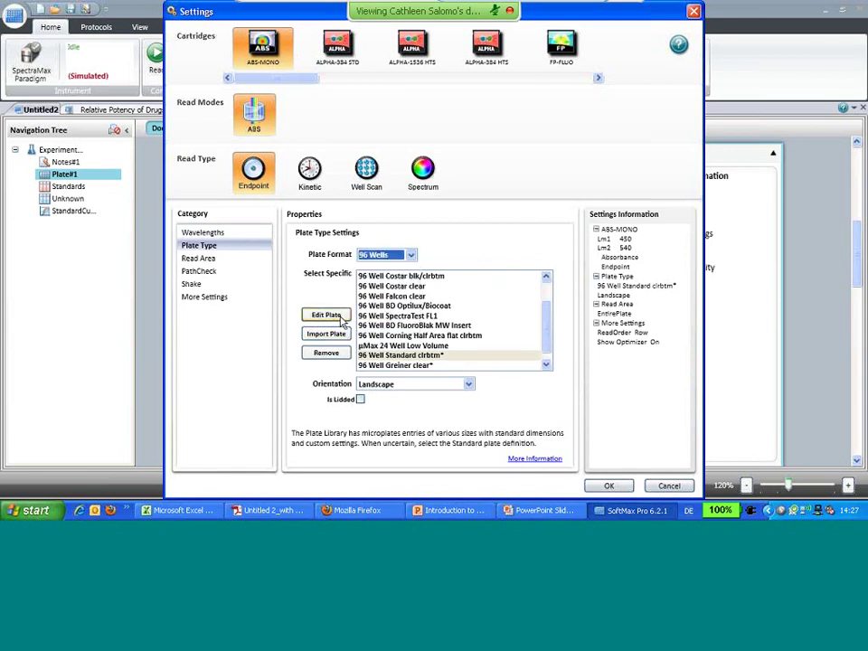
click(327, 314)
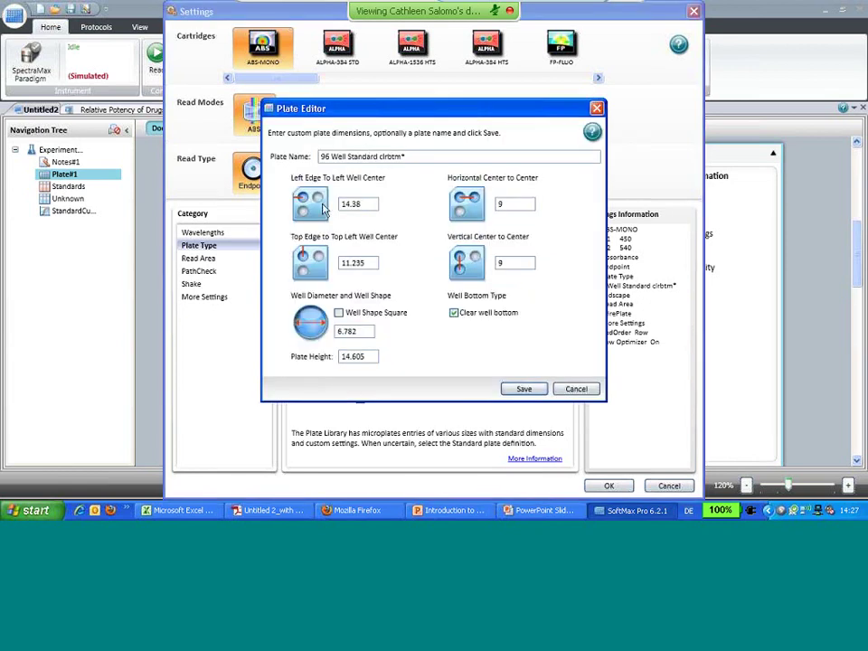
click(339, 313)
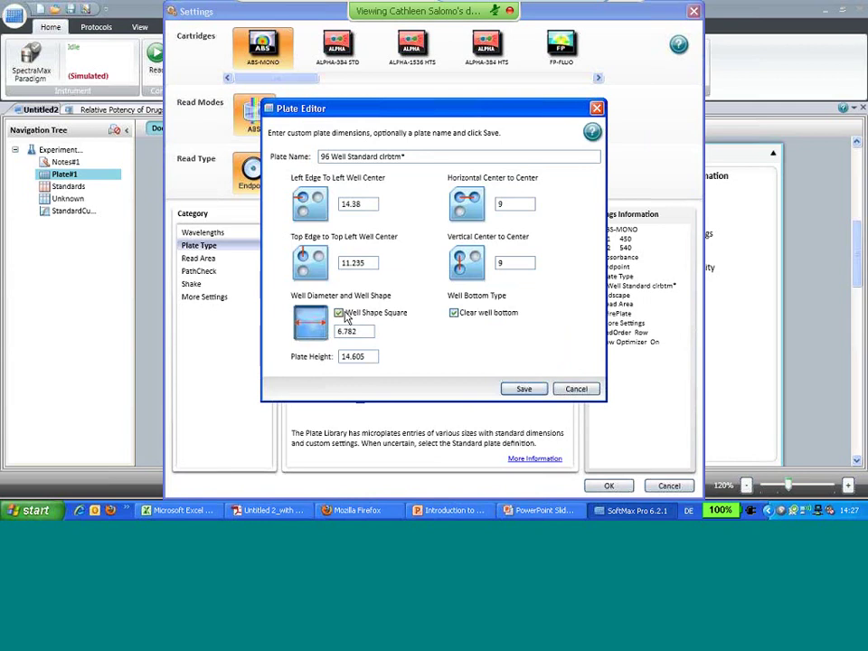
click(576, 389)
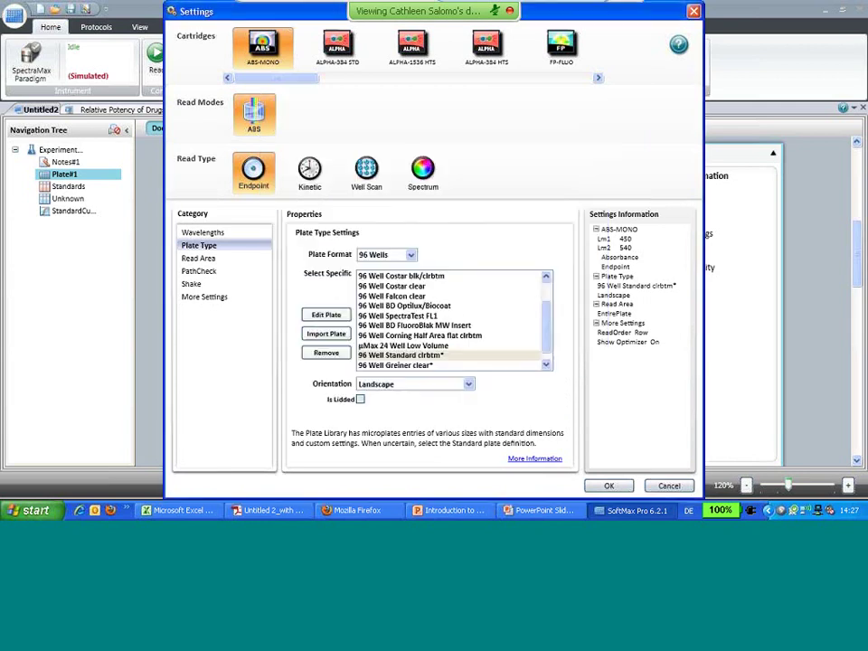
- Set the read area to the entire 96-well plate, covering wells A1 to H12
click(224, 260)
drag(318, 285, 340, 370)
drag(440, 384, 555, 407)
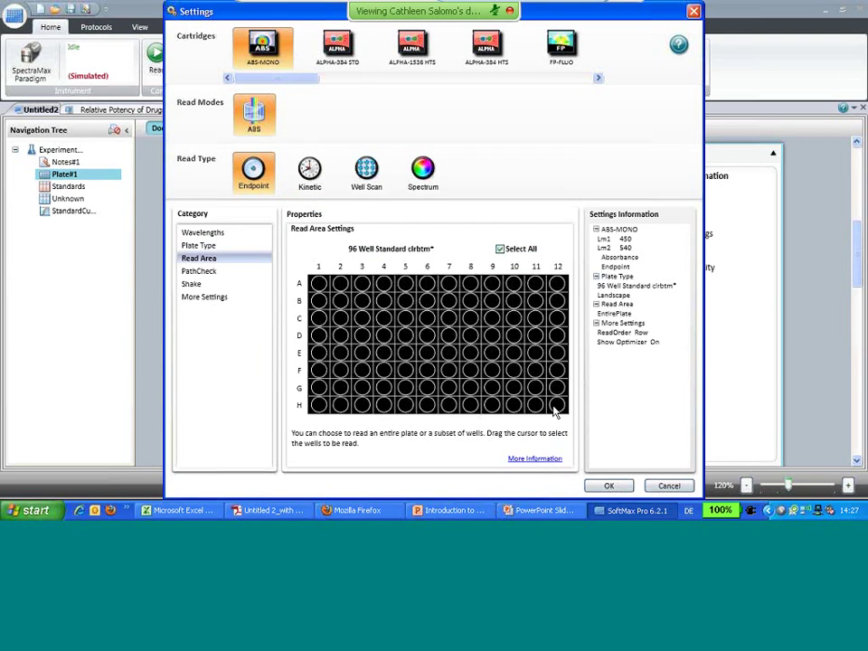
- Examine the PathCheck settings and read the help topic on absorbance PathCheck options
click(192, 271)
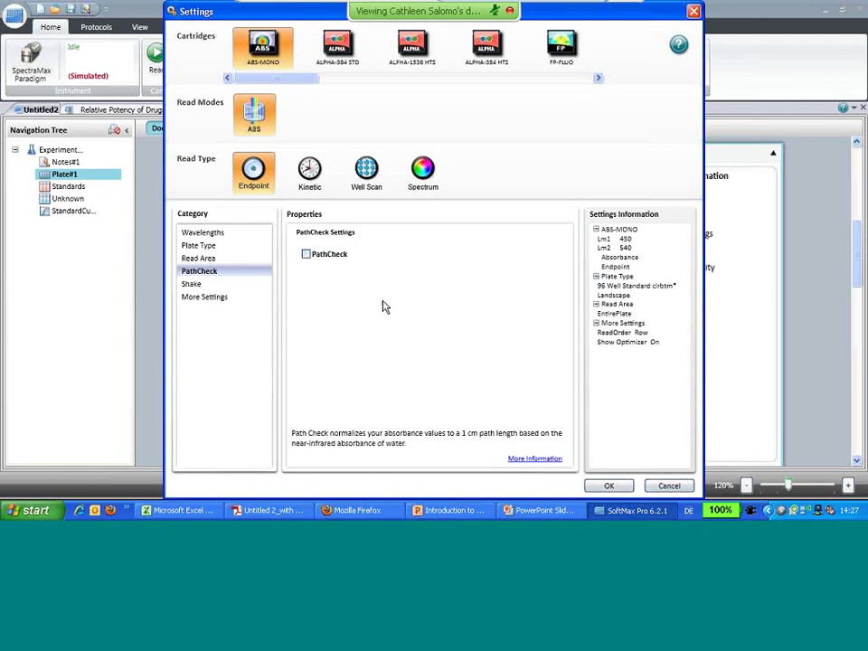
click(522, 463)
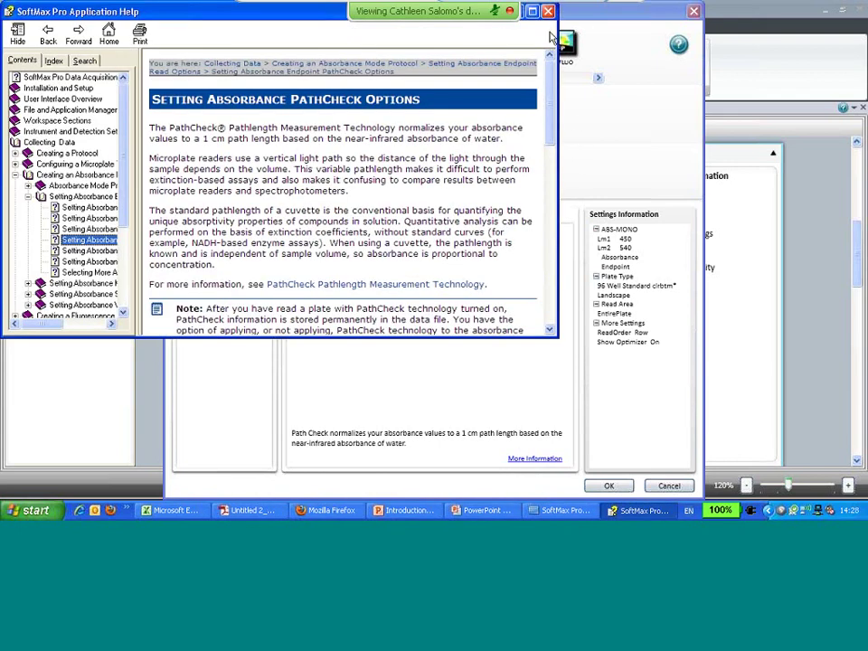
click(532, 11)
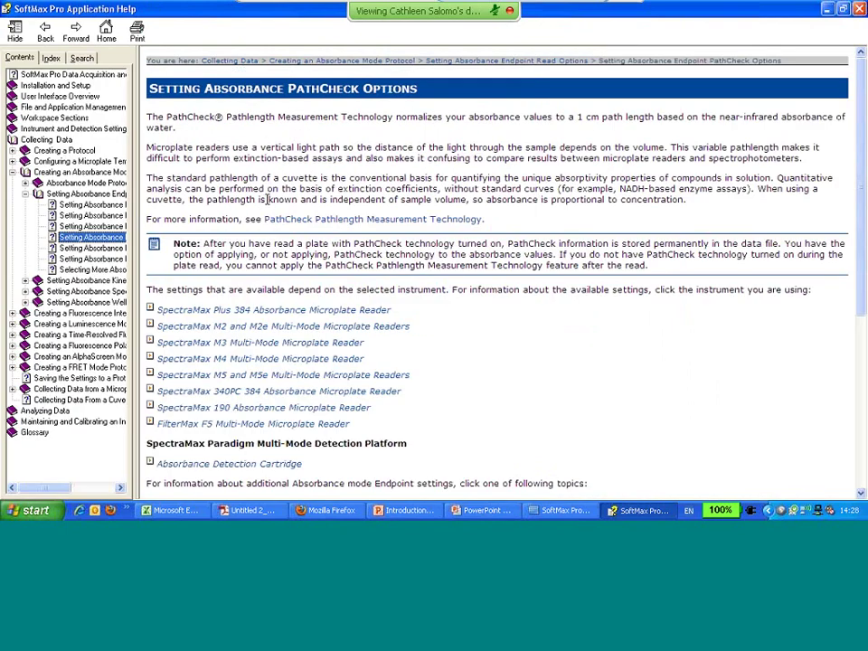
click(860, 9)
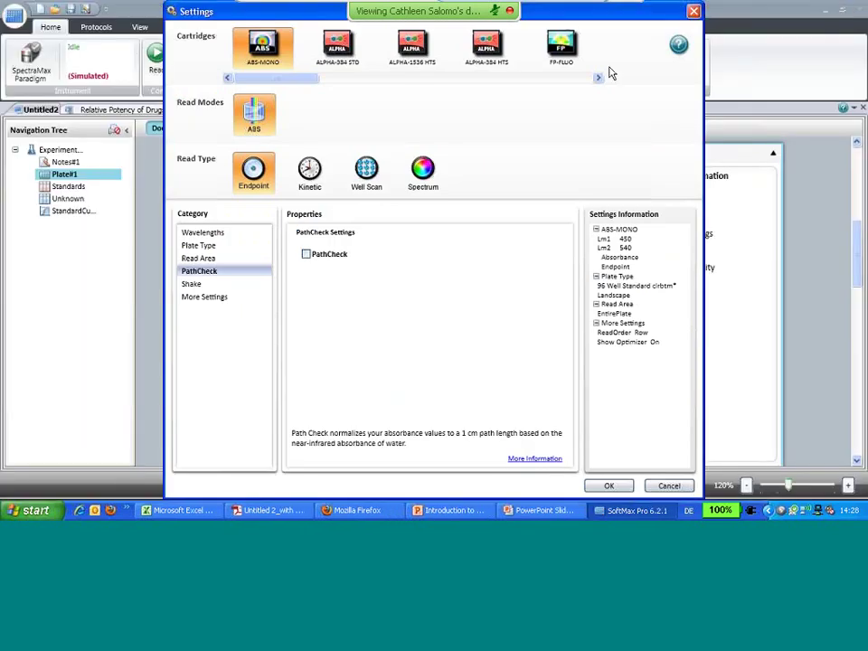
- Review the shake, read order and pre-read optimization options, and apply the reader settings to the plate
click(192, 286)
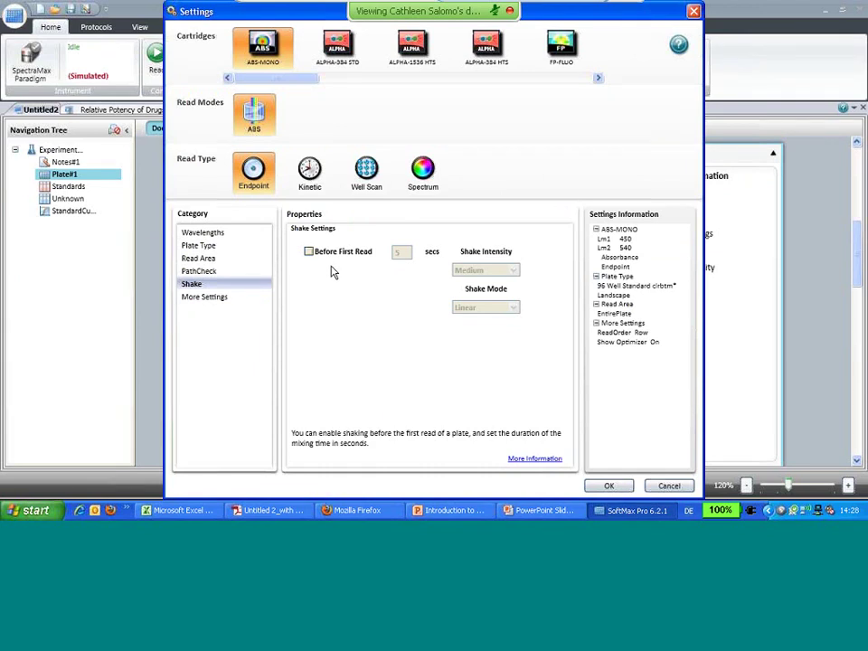
click(220, 300)
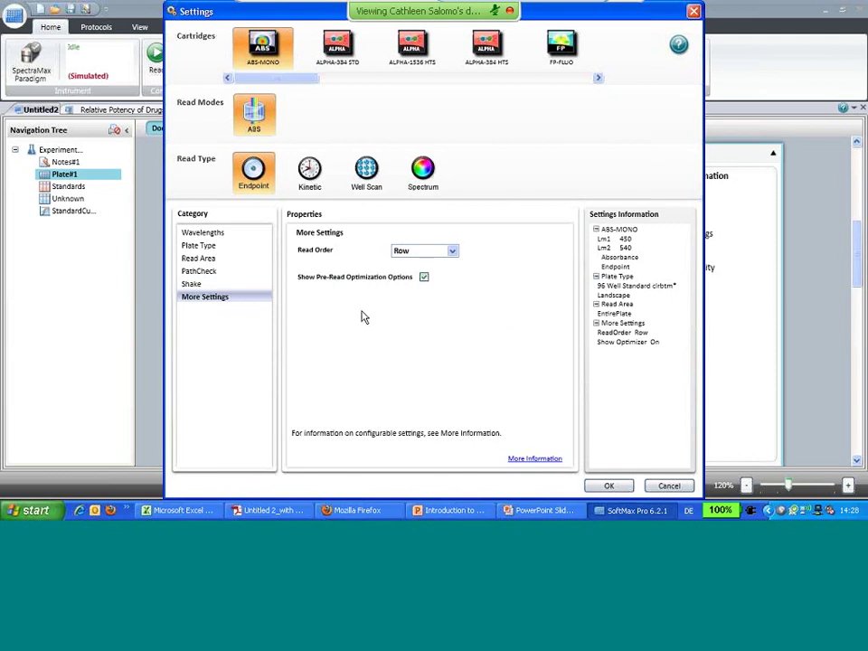
click(606, 487)
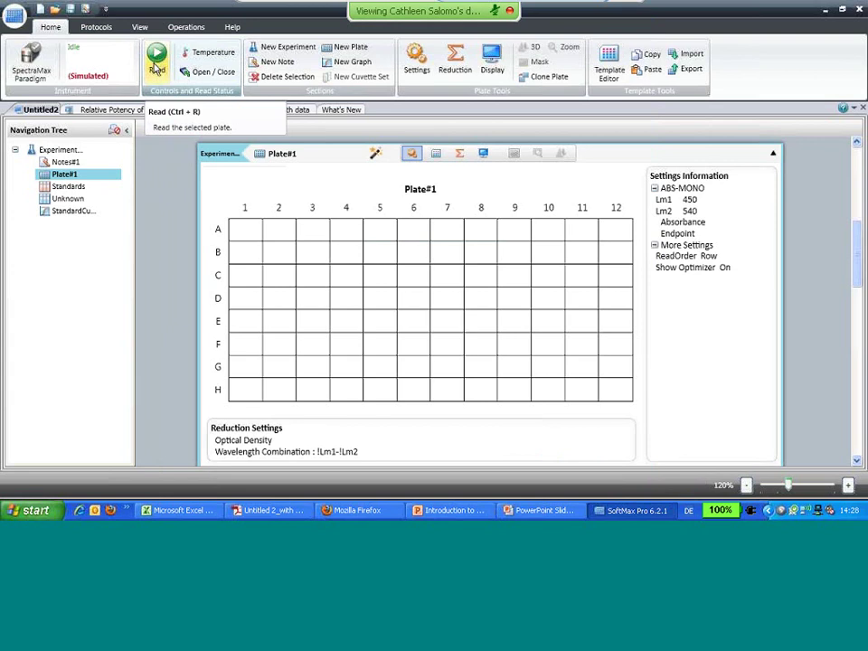
- View Plate#1 in the Untitled 1_with data document and bring up the plate template slide in PowerPoint
click(275, 111)
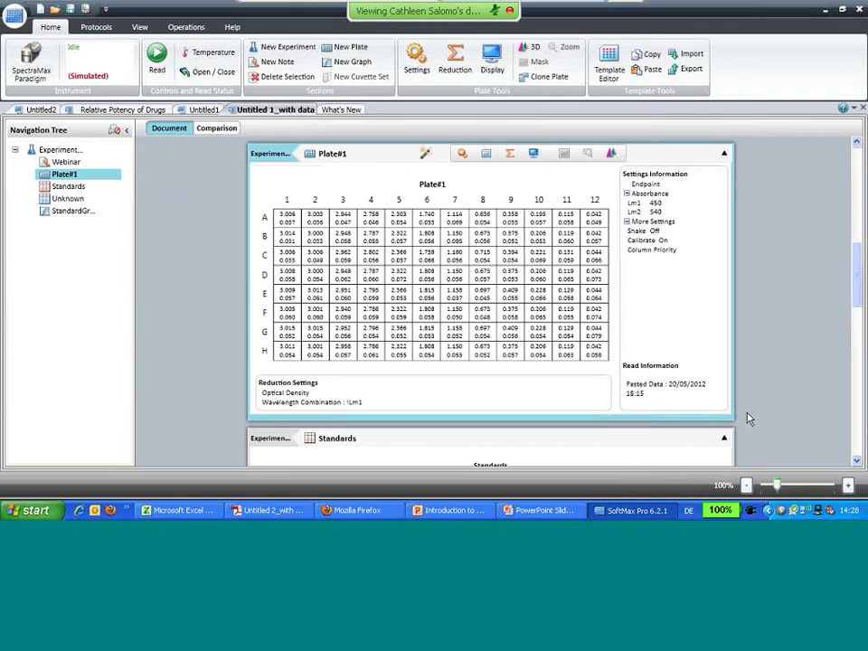
click(544, 512)
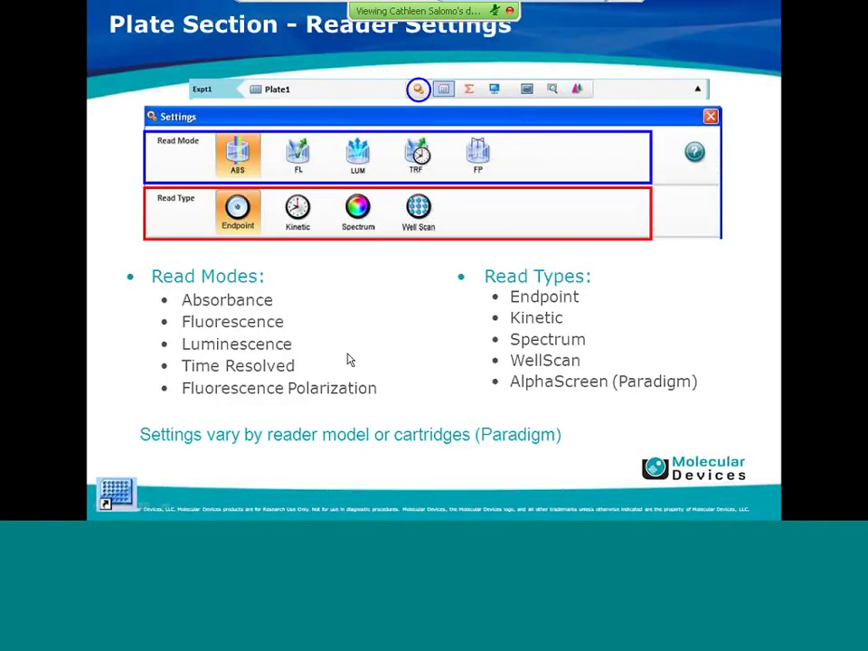
click(345, 354)
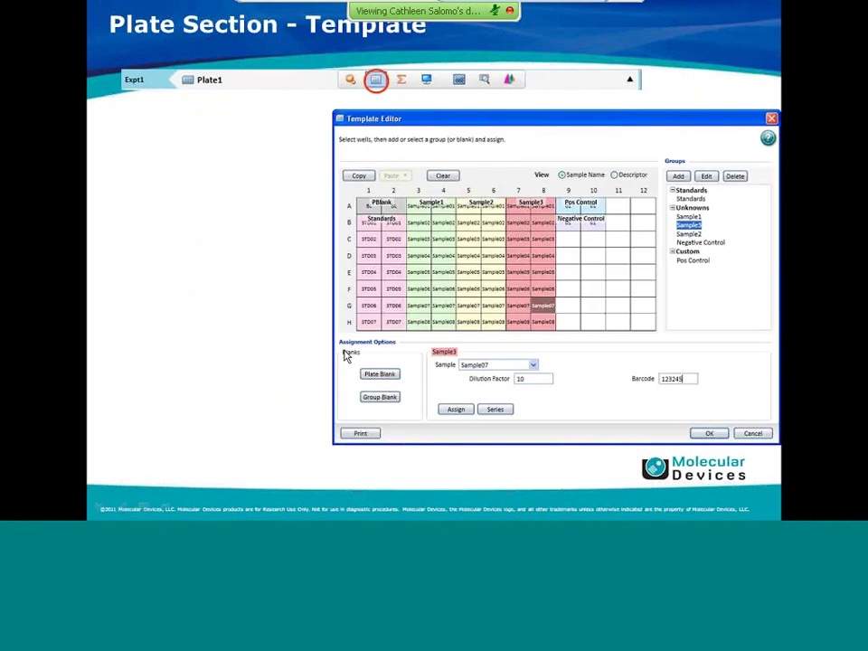
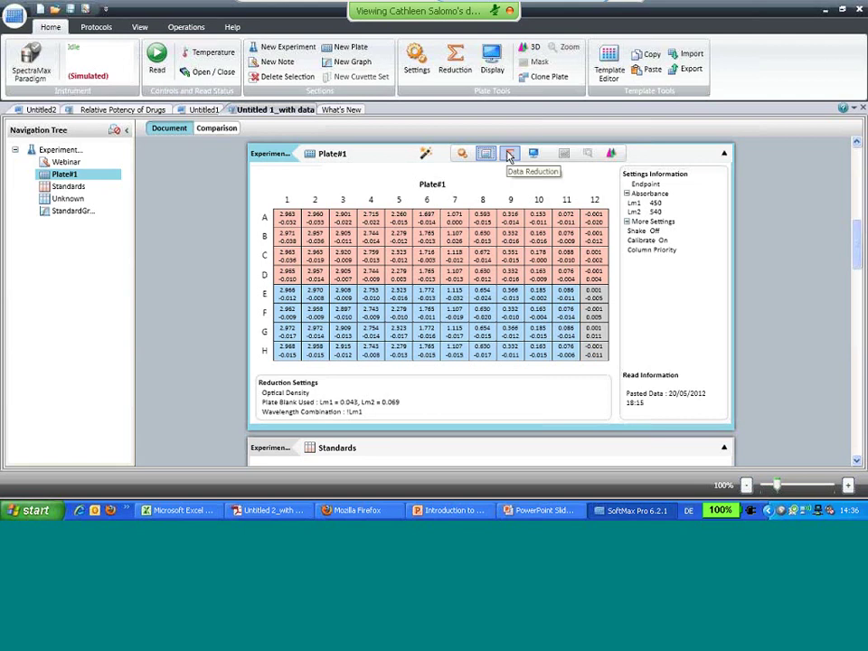
- Set the data reduction wavelength option of Plate#1 to !Lm1-!Lm2
click(509, 156)
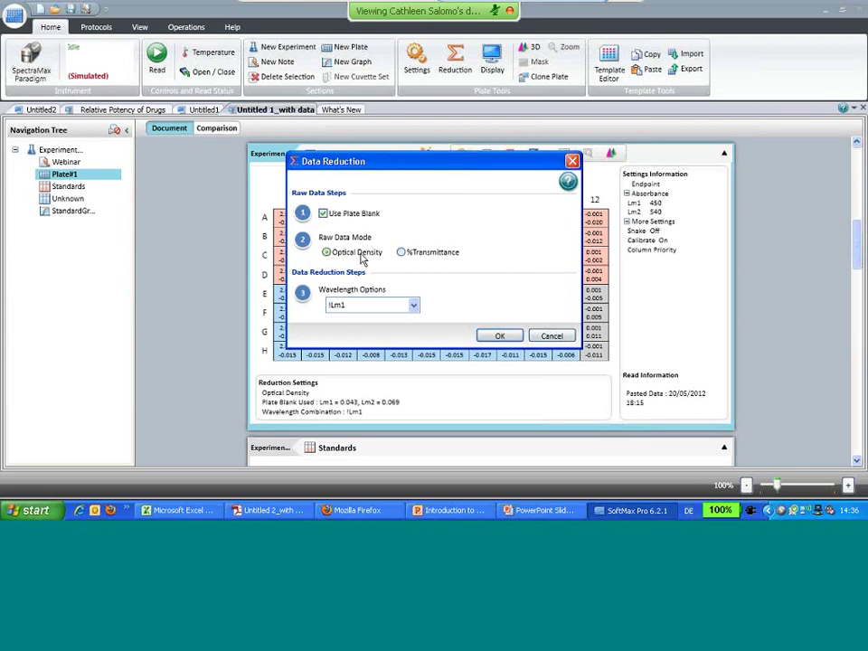
click(412, 307)
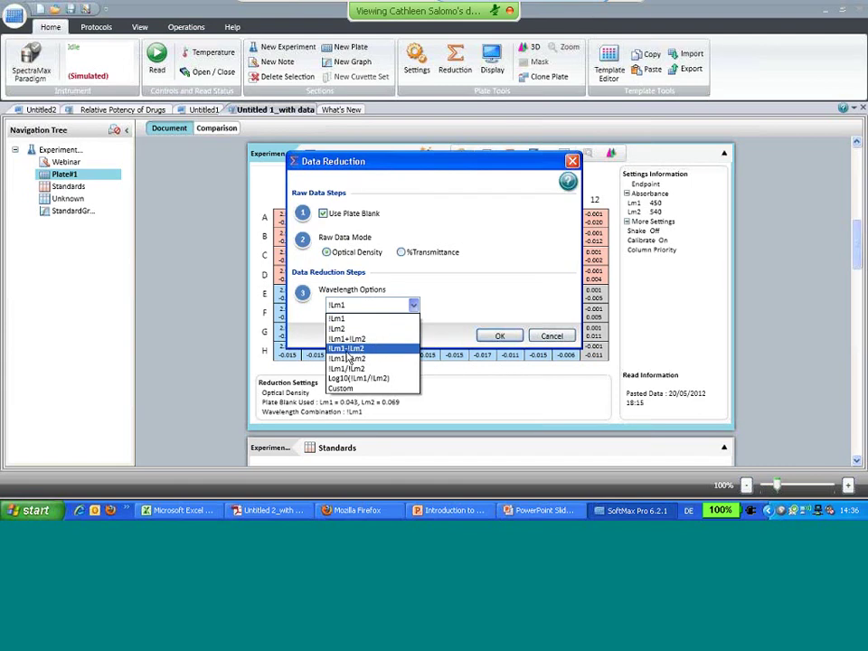
click(352, 349)
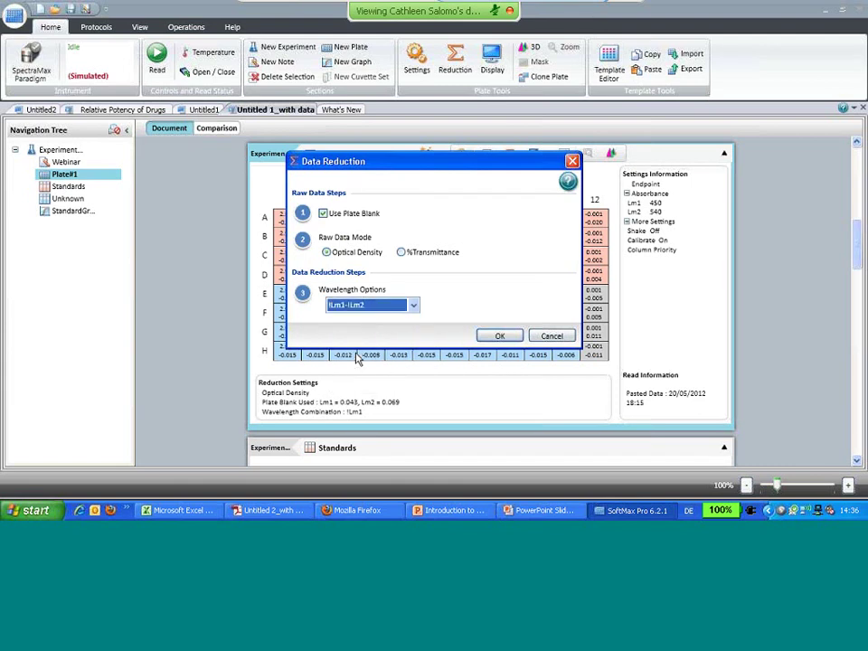
click(499, 335)
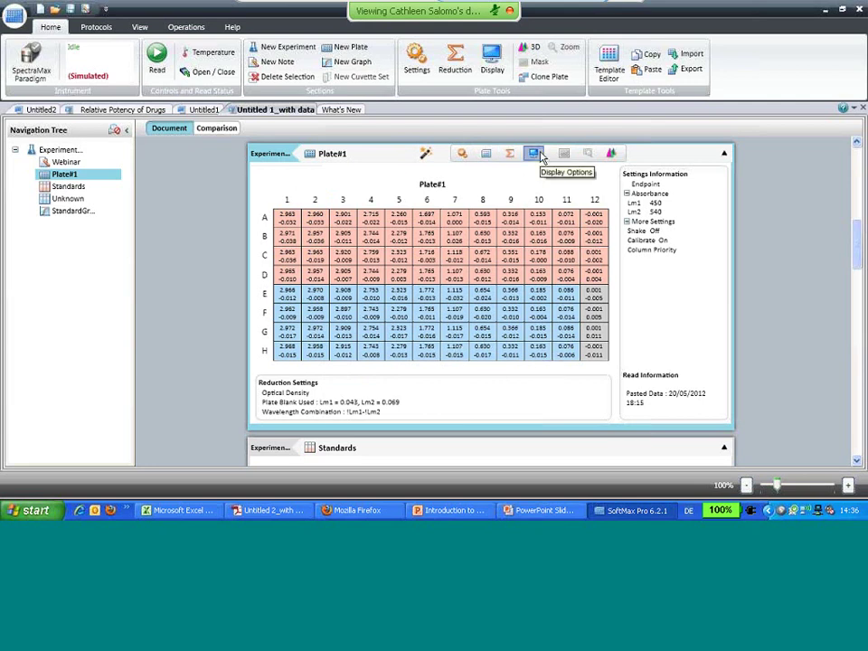
- Display the raw data of Plate#1 with the reduced number and inspect the well values enlarged
click(537, 156)
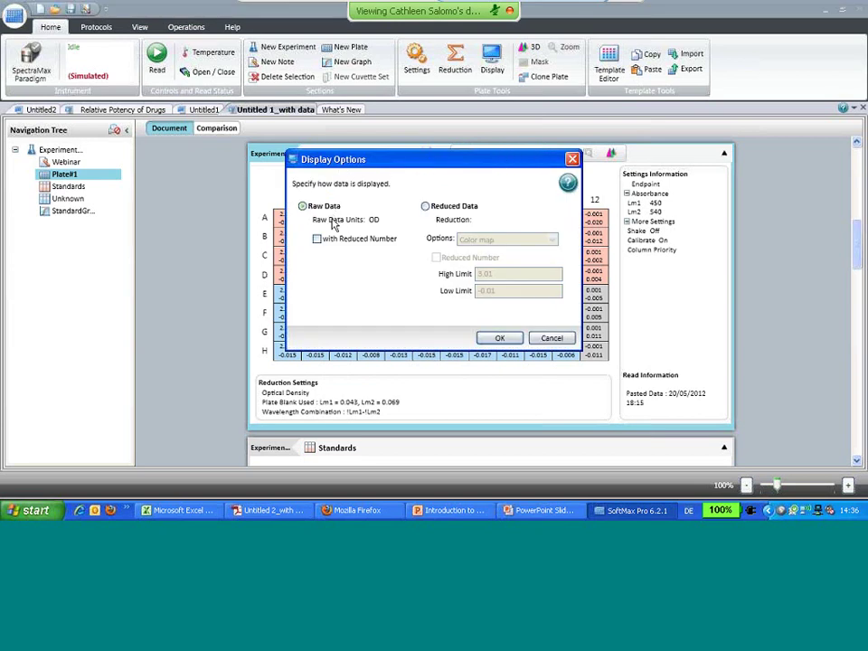
click(489, 338)
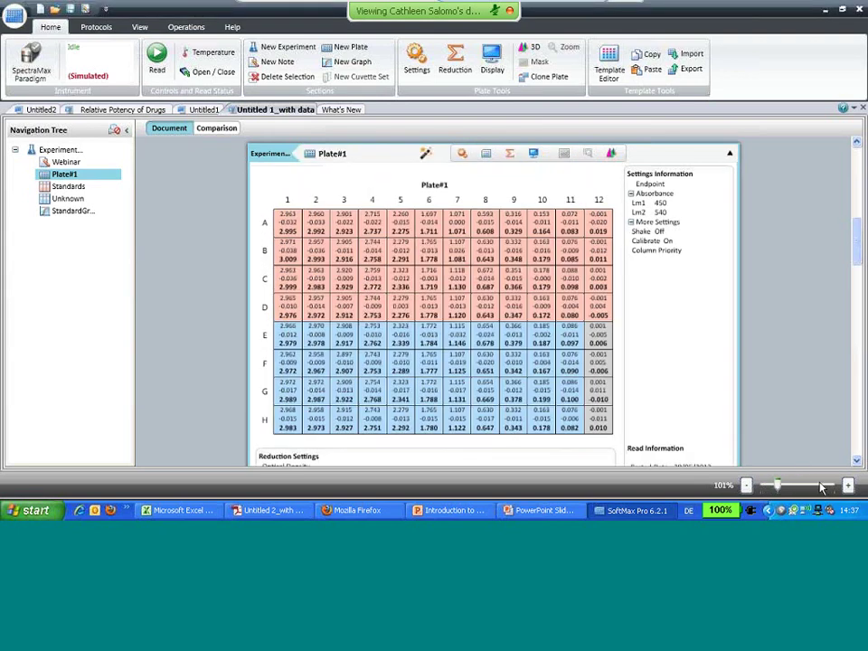
click(821, 489)
mouse_move(223, 257)
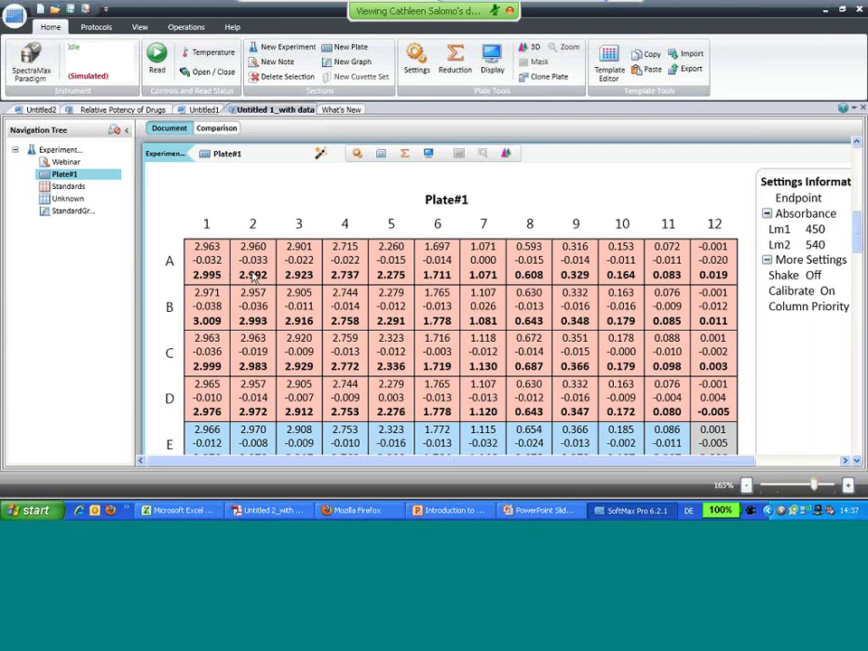
click(801, 491)
click(802, 491)
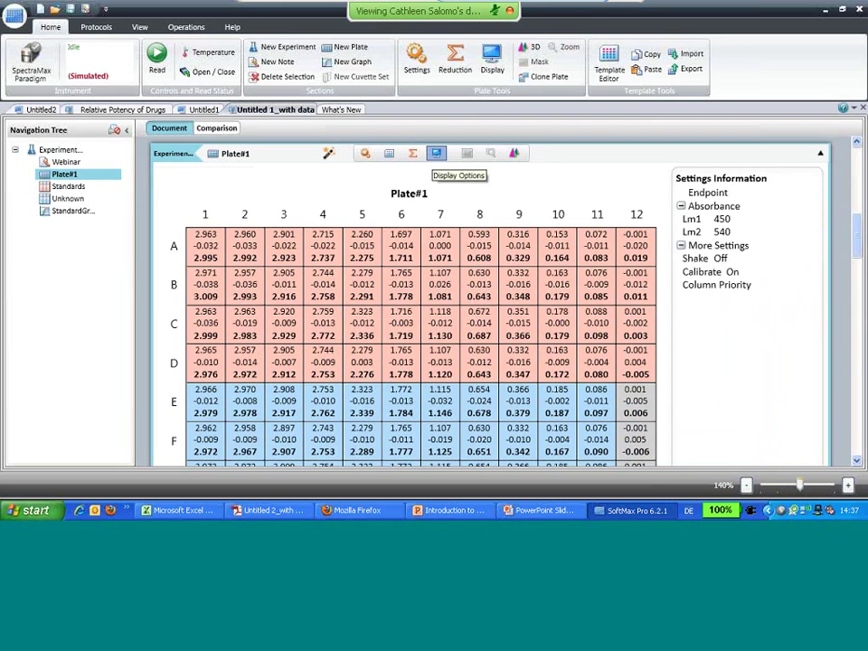
- Display the reduced data of Plate#1 as a color map
click(437, 153)
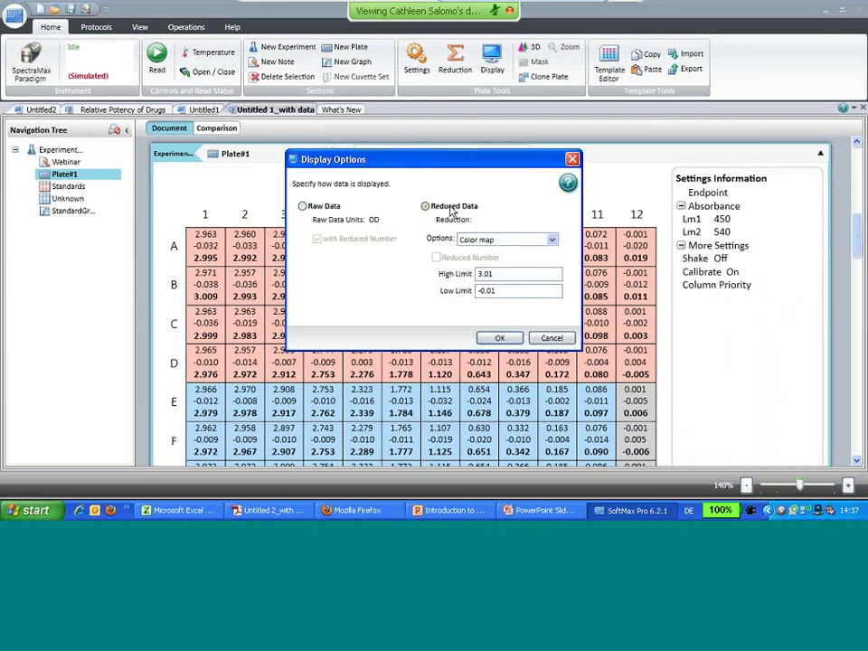
click(552, 239)
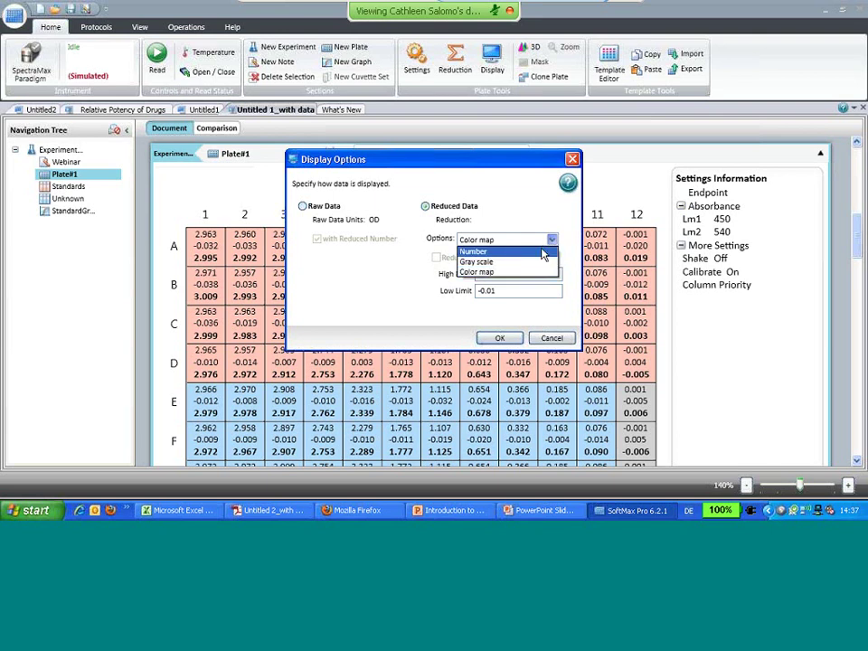
click(535, 276)
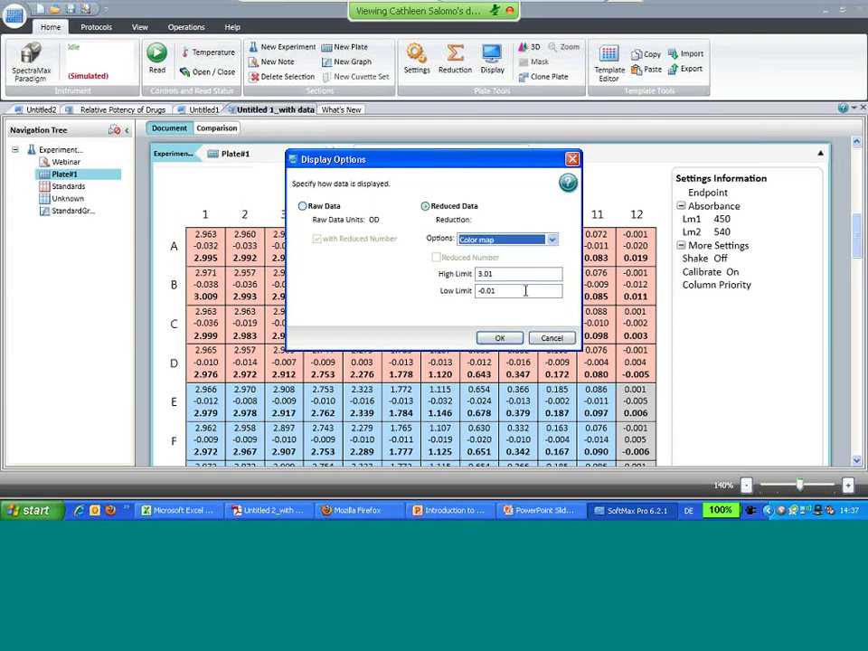
click(500, 338)
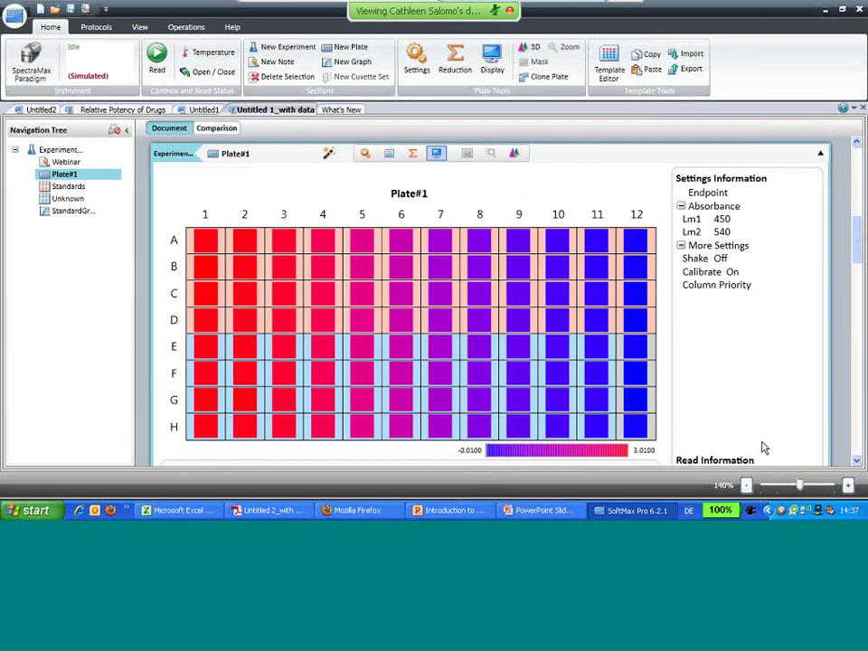
- Switch the Plate#1 display back to raw data with the reduced number
click(437, 154)
click(303, 206)
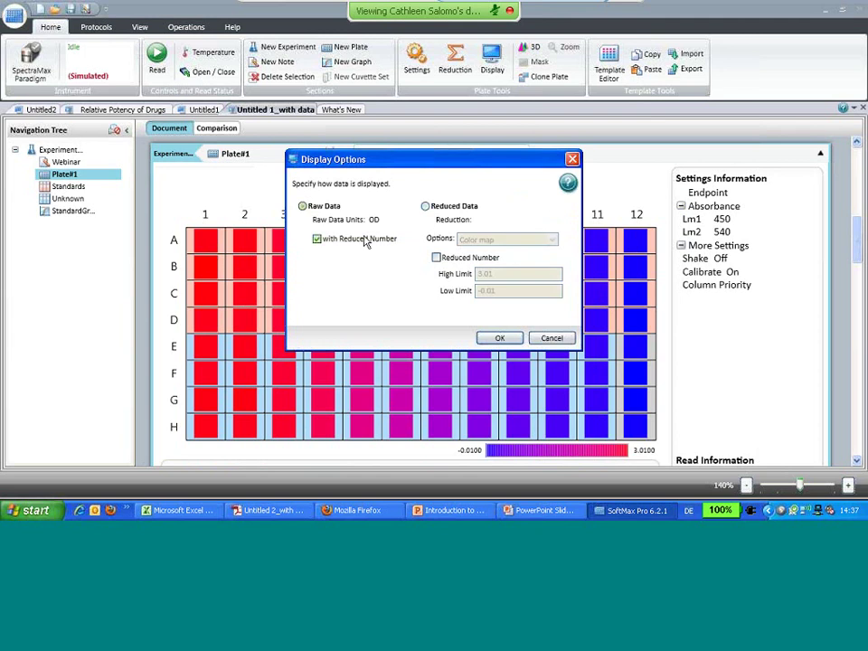
click(500, 338)
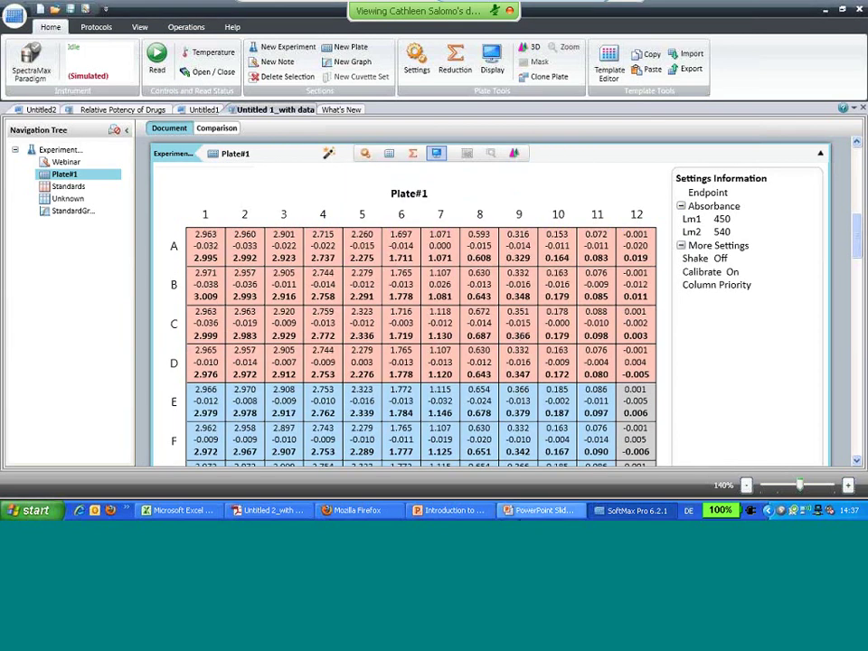
- Switch to the PowerPoint slide show and advance to the 3D representation point on the Plate Section - More Options slide
click(542, 510)
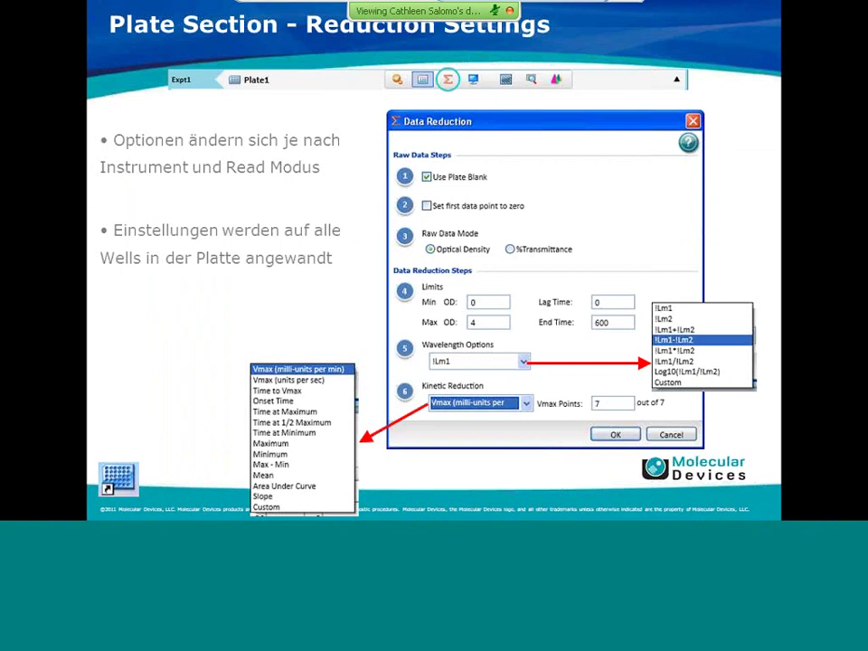
key(Right)
key(Right)
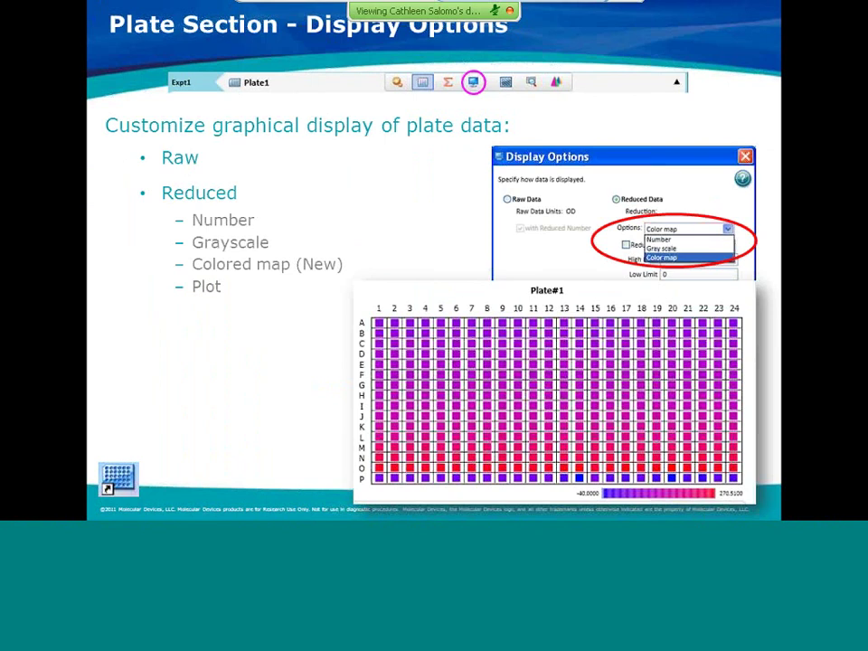
key(Right)
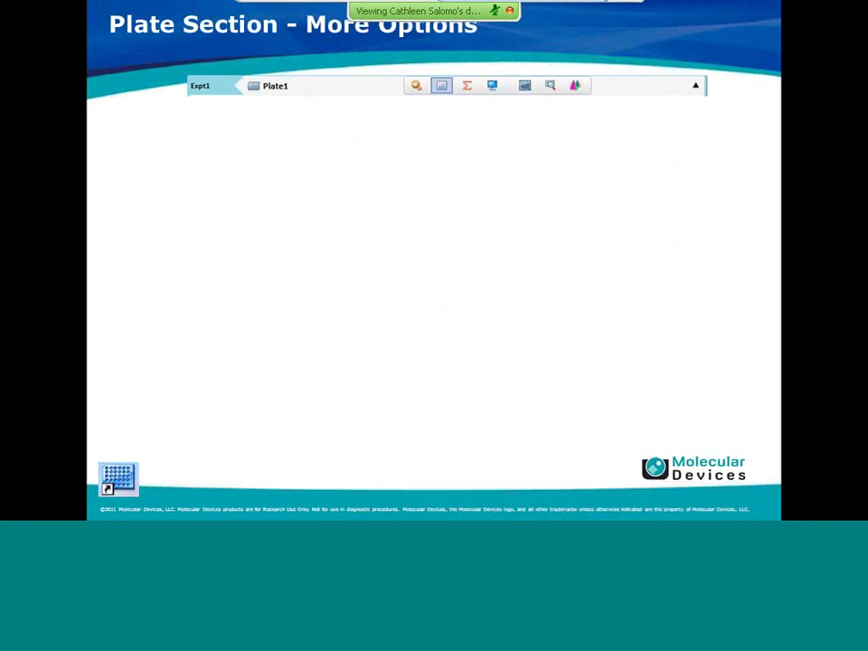
key(Right)
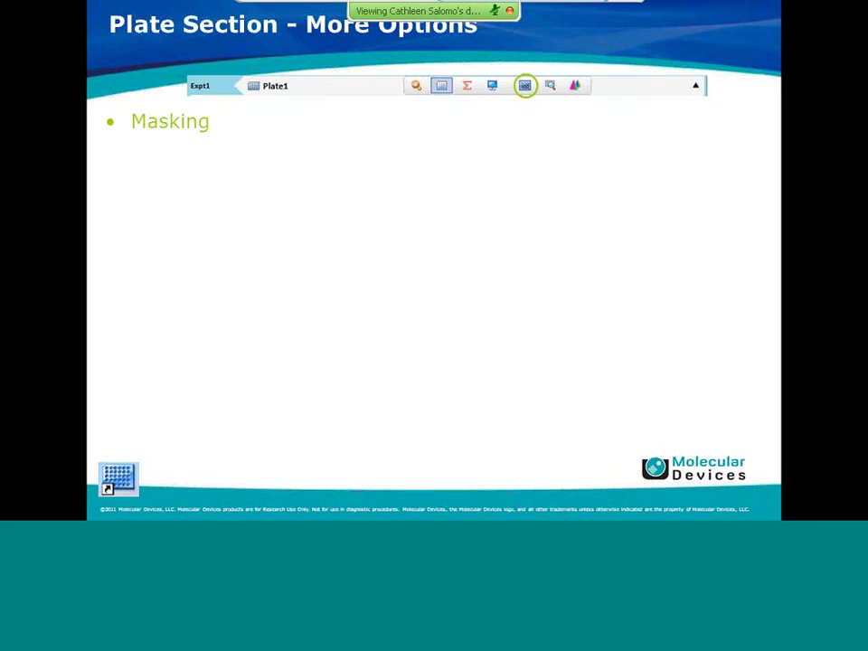
key(Right)
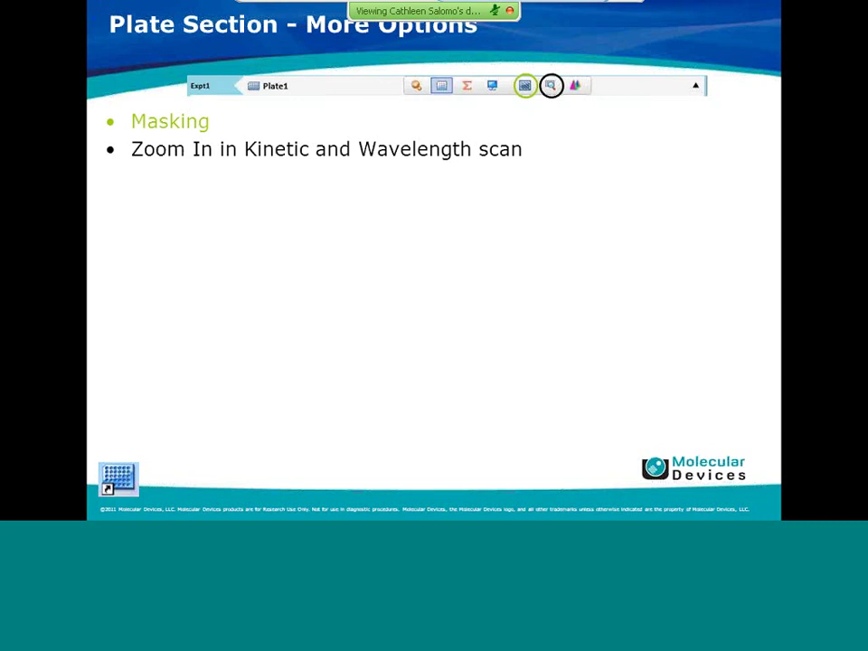
key(Right)
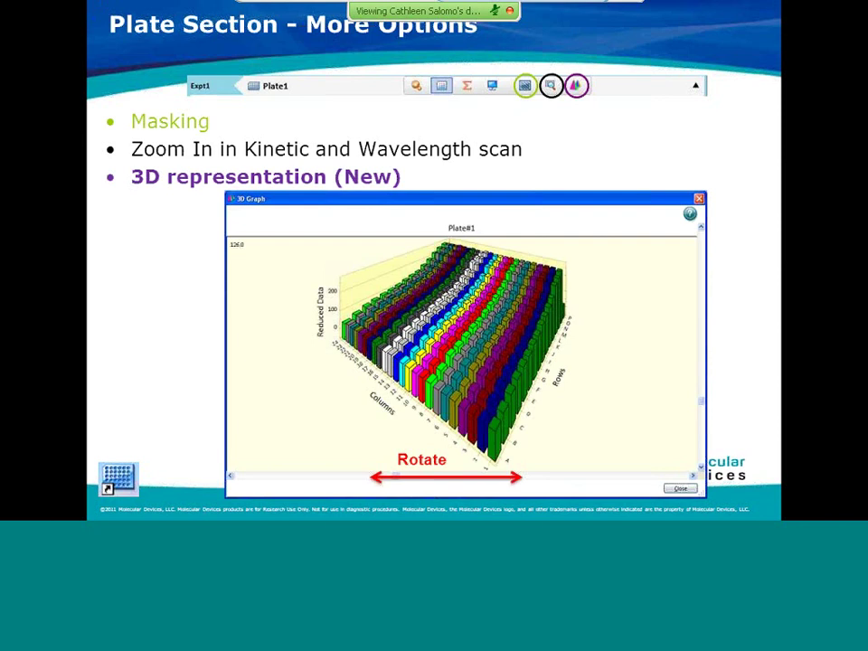
- Return to SoftMax Pro and mask wells A11 and B11 of Plate#1
key(alt+Tab)
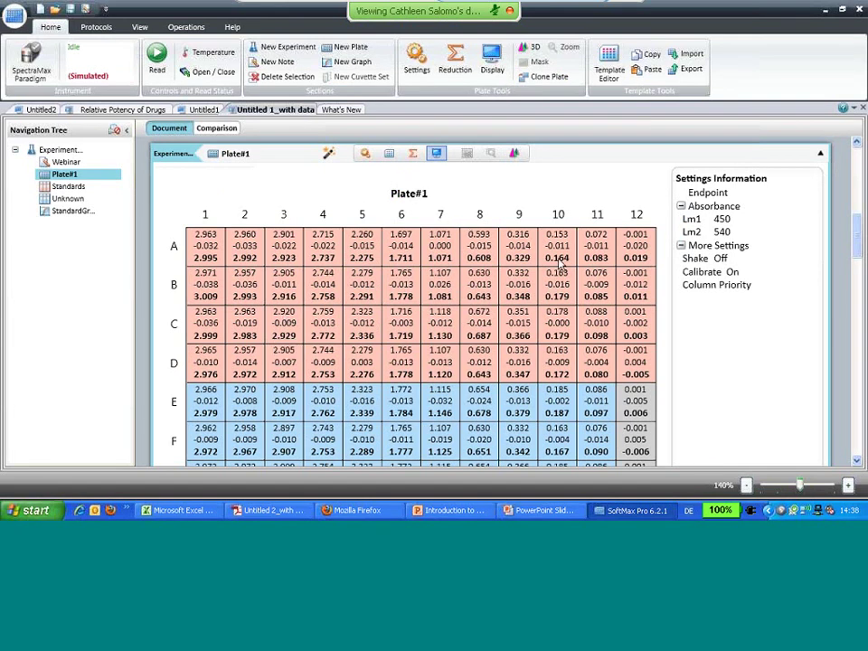
drag(599, 244, 600, 276)
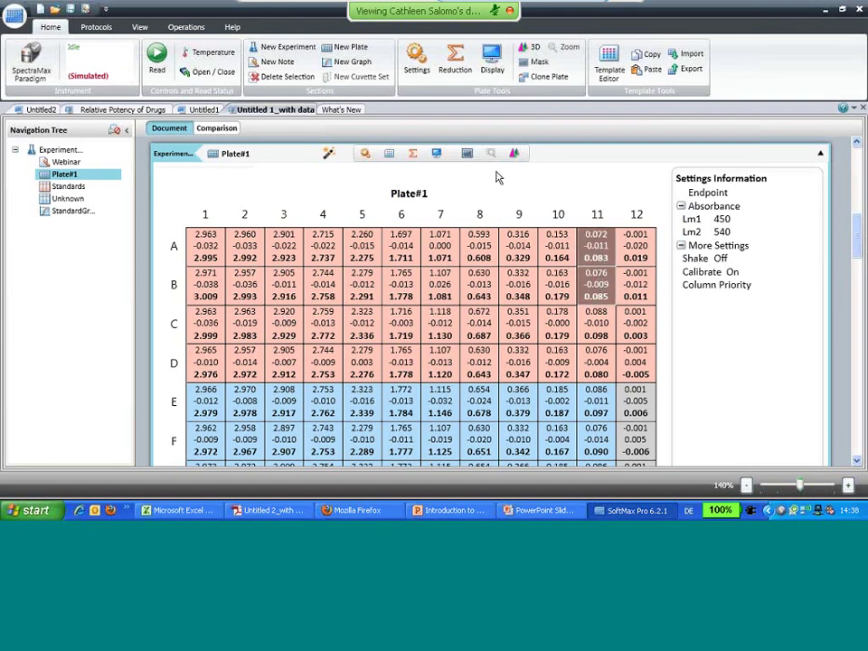
click(465, 154)
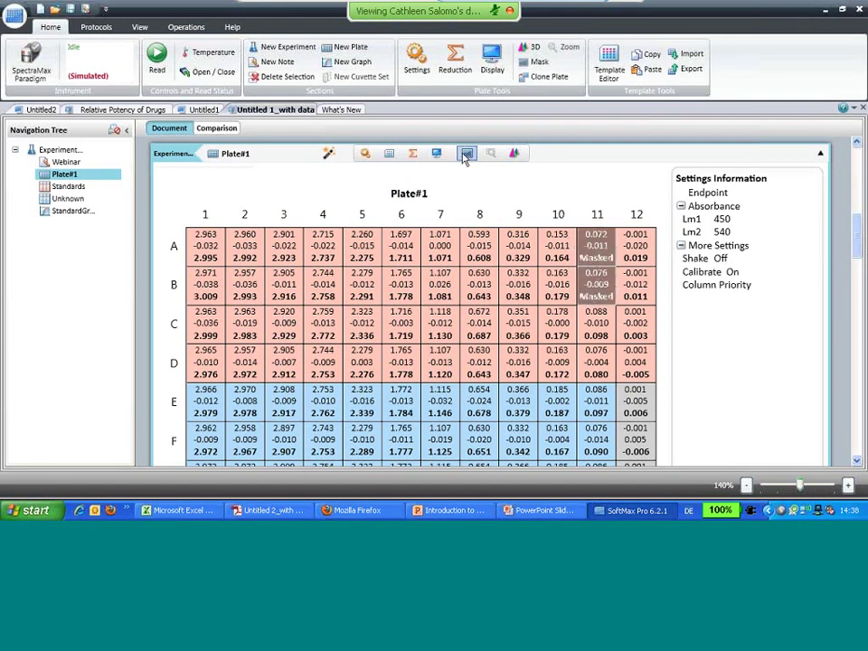
click(619, 293)
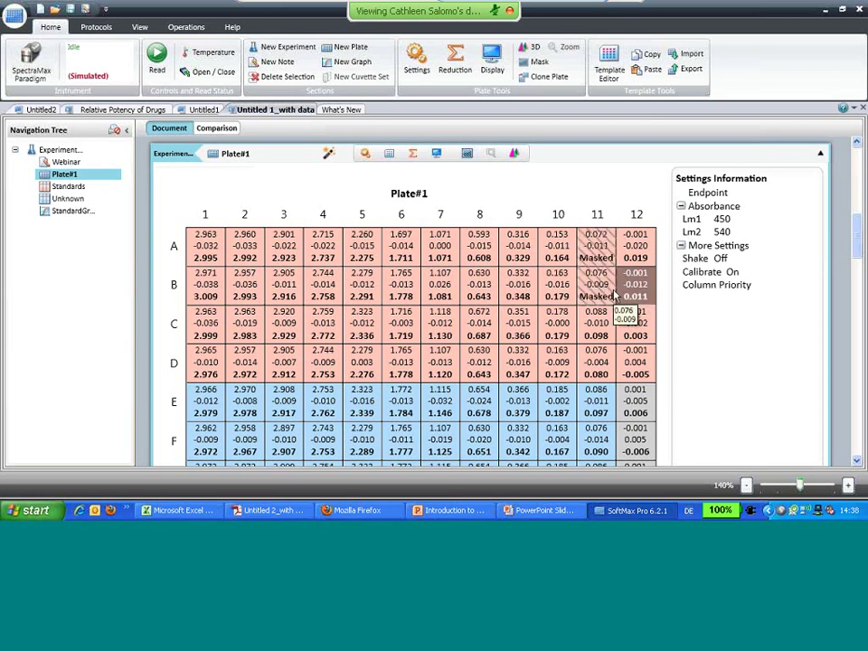
- View the reduced data of Plate#1 as a 3D graph, rotate it to inspect the columns, and close it
click(514, 156)
drag(554, 393, 351, 389)
mouse_move(678, 303)
mouse_down()
mouse_move(679, 273)
mouse_move(678, 315)
mouse_up()
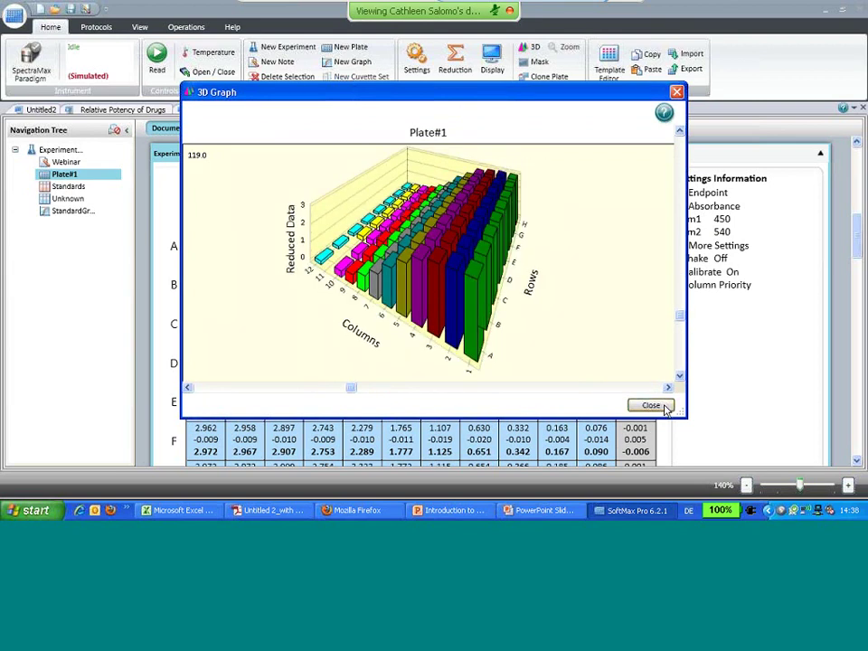
click(665, 406)
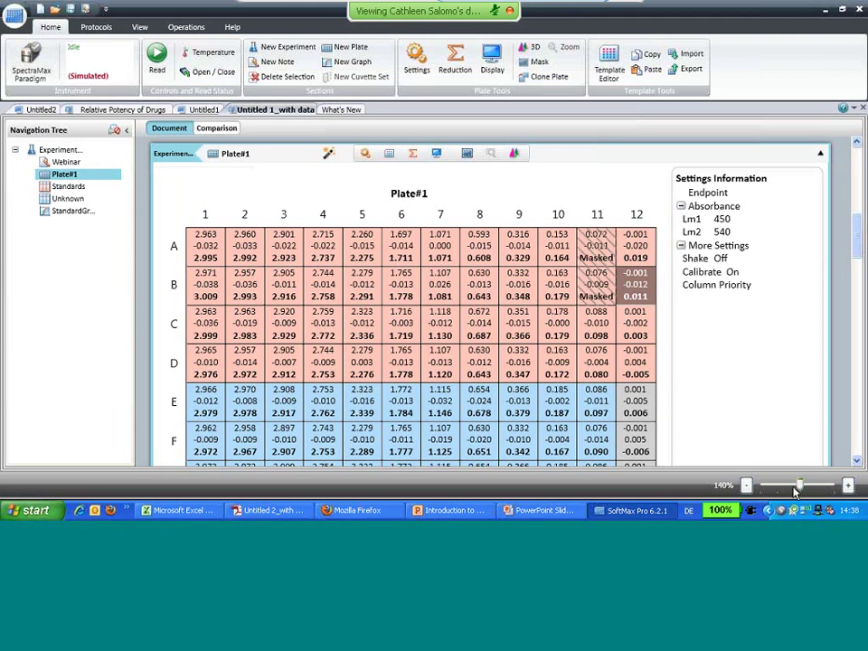
- Clone Plate#1 and display the clone's reduced data as a color map
drag(799, 487, 782, 489)
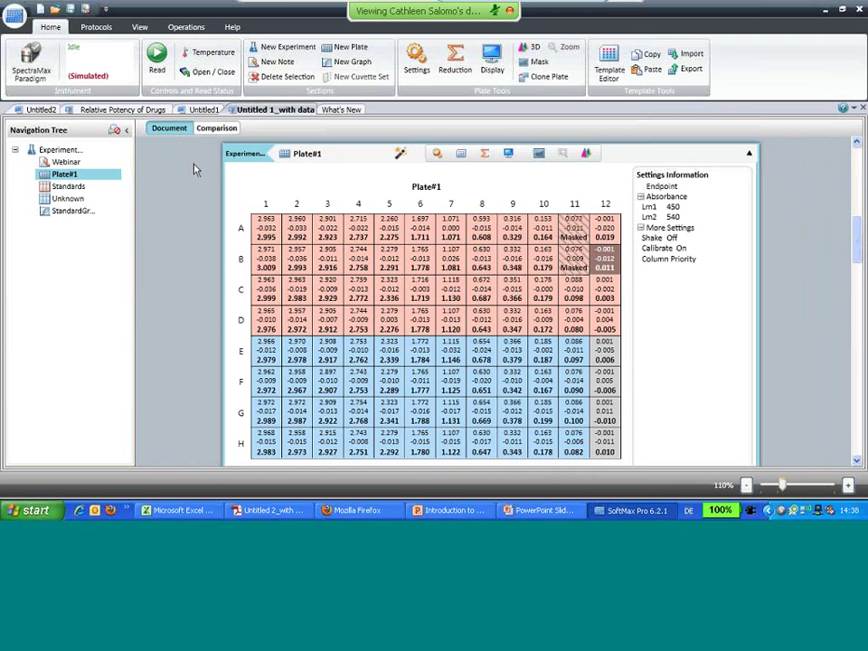
click(545, 78)
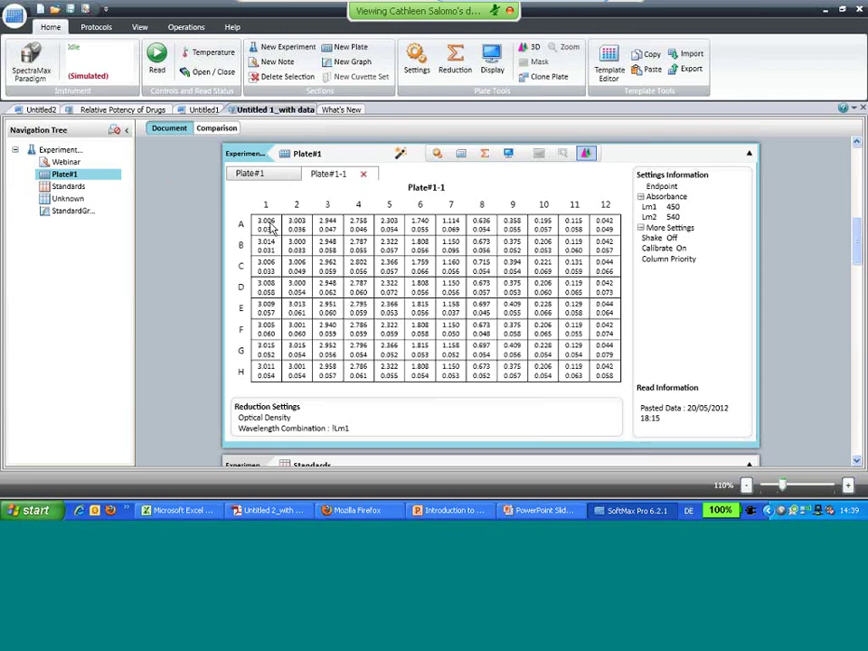
click(507, 155)
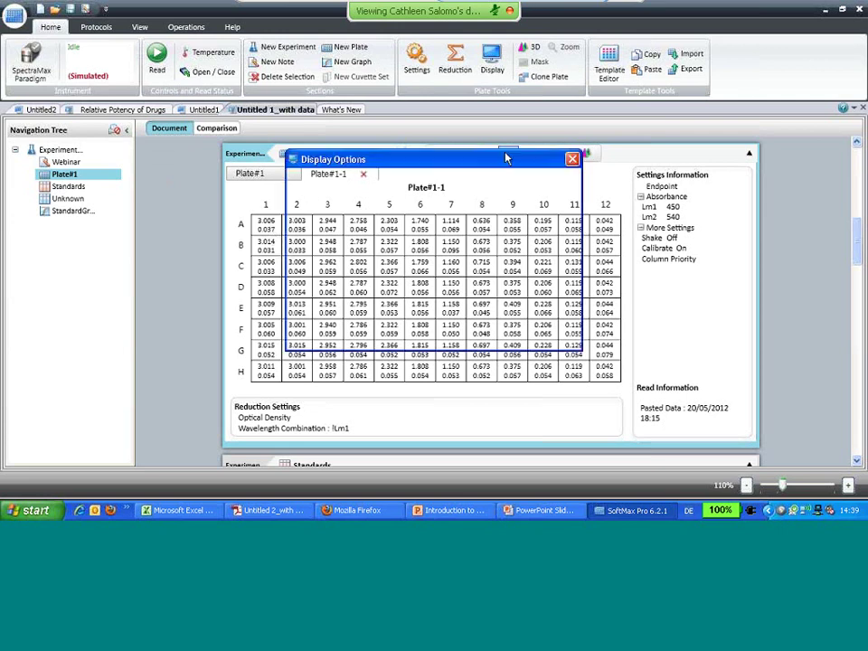
click(426, 206)
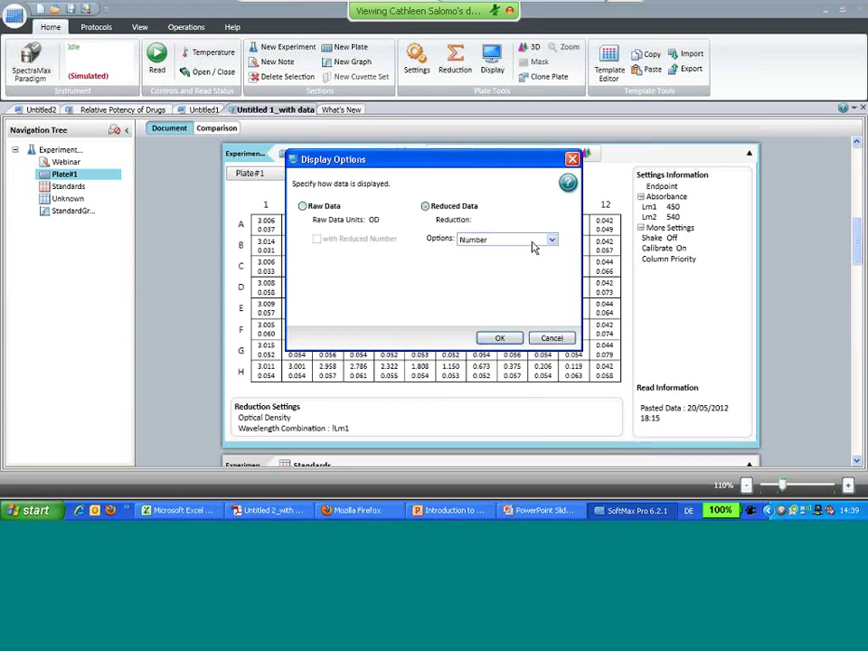
click(551, 240)
click(500, 273)
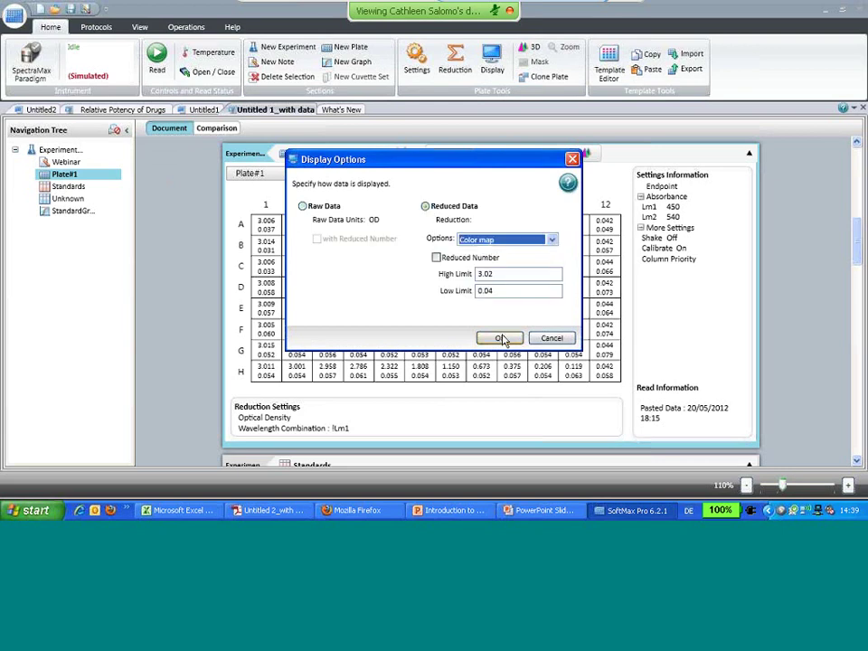
click(502, 339)
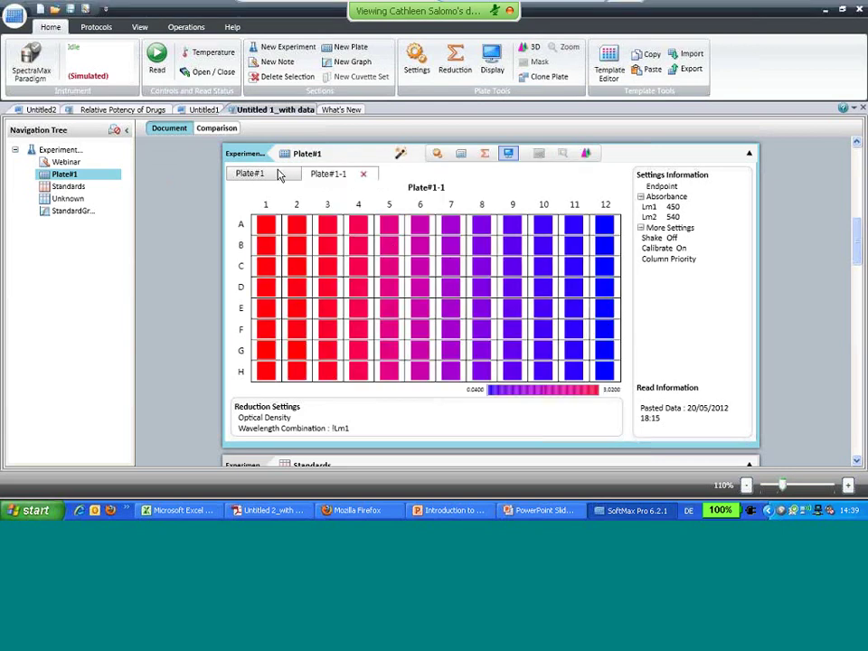
- Compare the original plate with its clone and bring up the Plate Cloning slide in PowerPoint
click(279, 175)
click(328, 173)
click(522, 513)
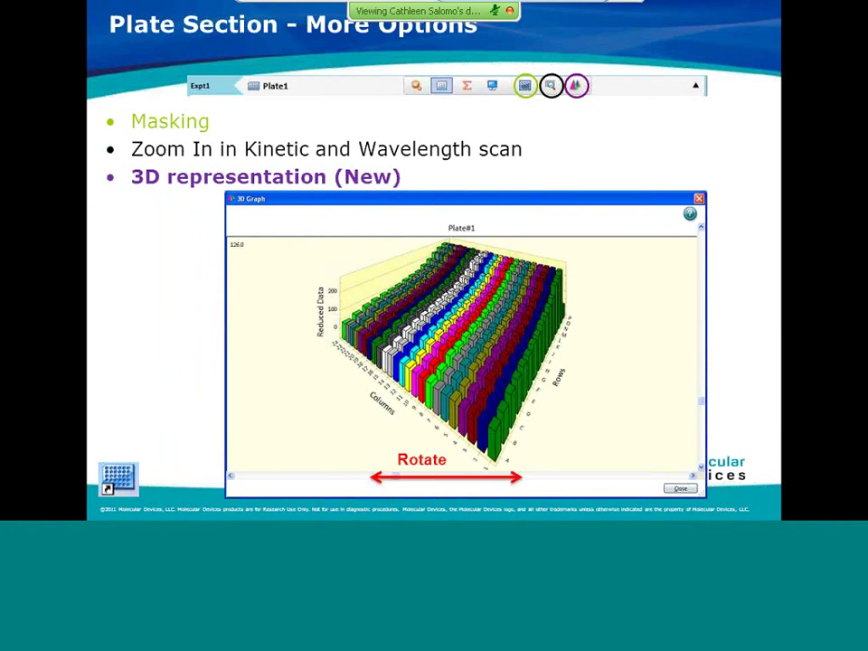
key(Right)
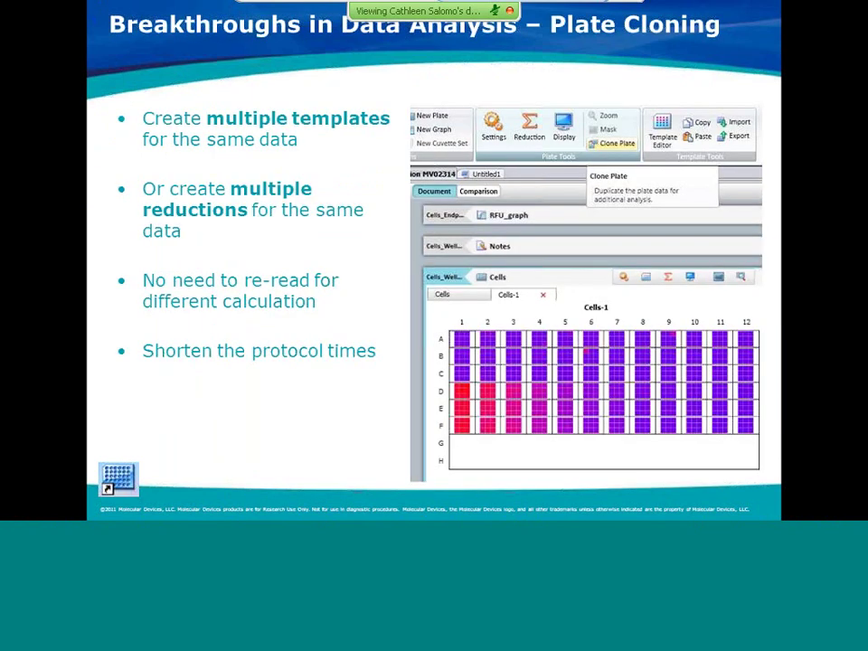
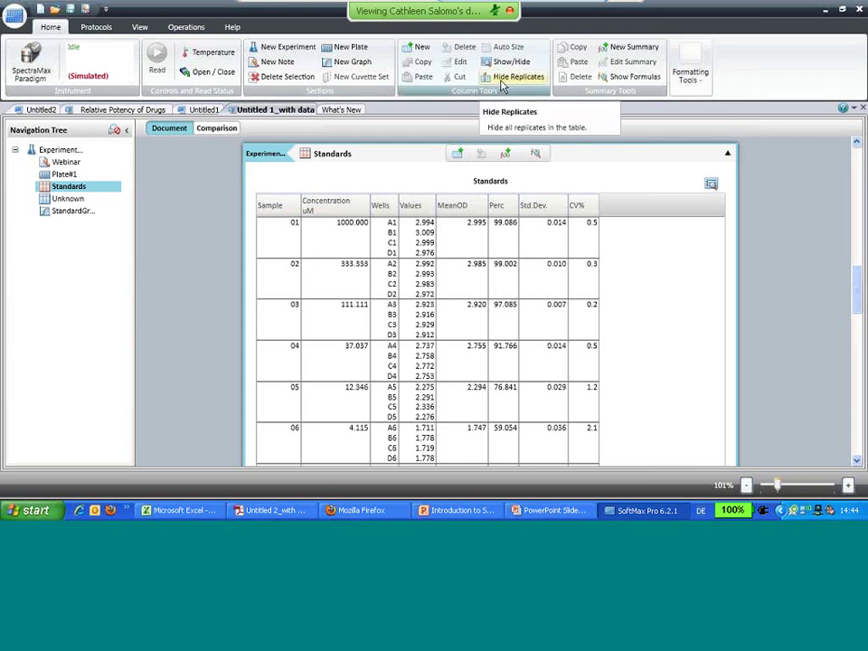
- Hide all replicates in the Standards table and select its MeanOD column
click(506, 79)
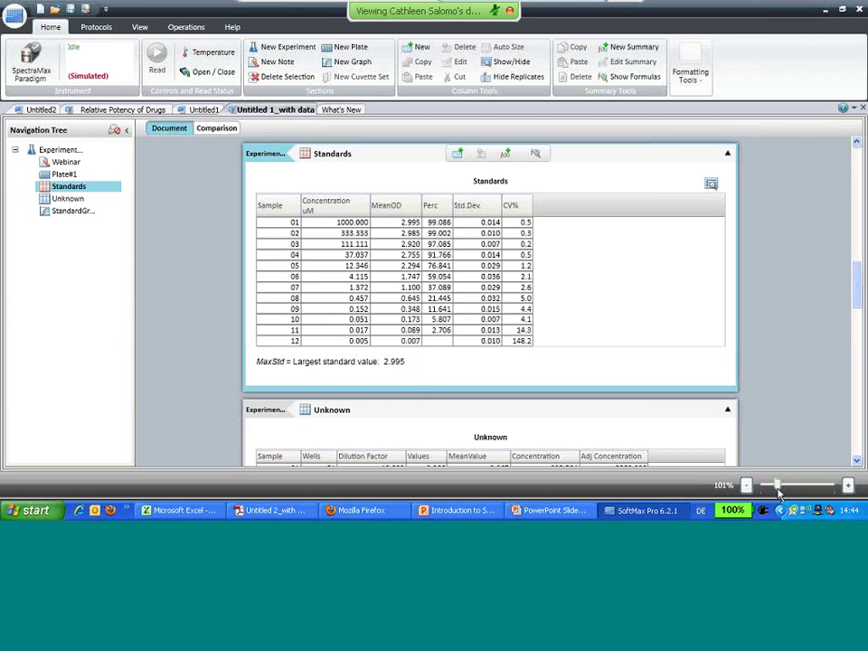
drag(776, 485, 798, 489)
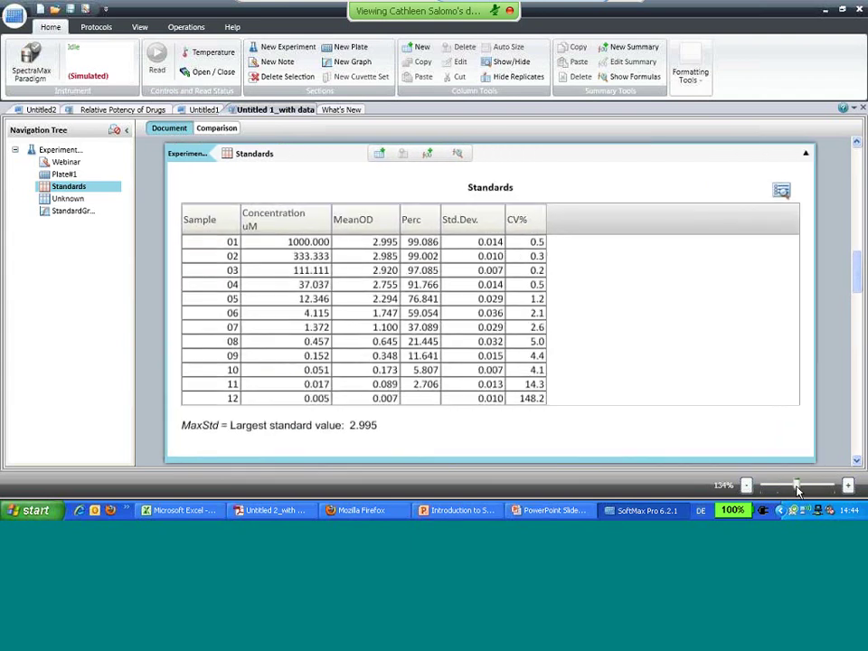
click(385, 228)
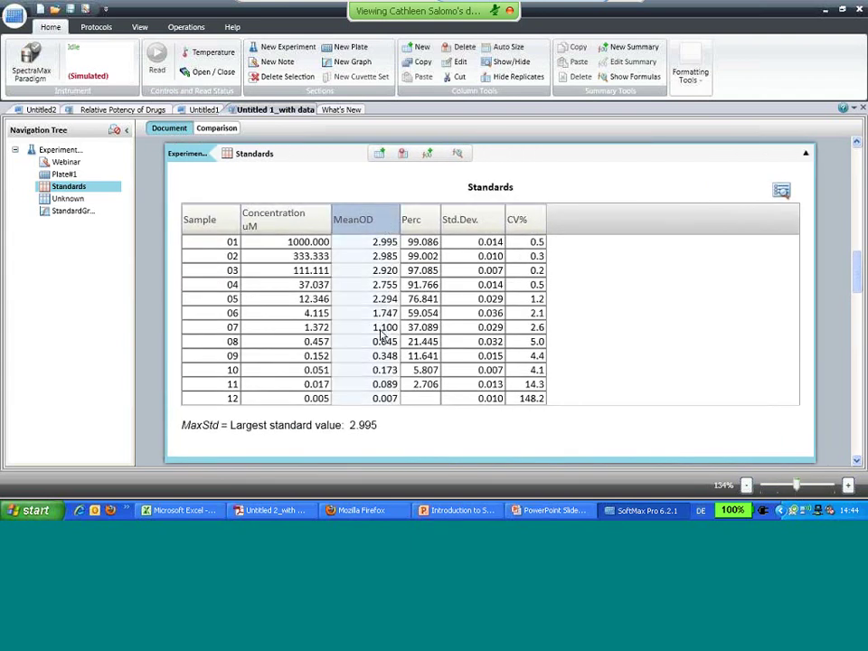
- Start a new summary in the Standards section named MinStd with the description "Smallest Value"
mouse_move(380, 437)
click(428, 157)
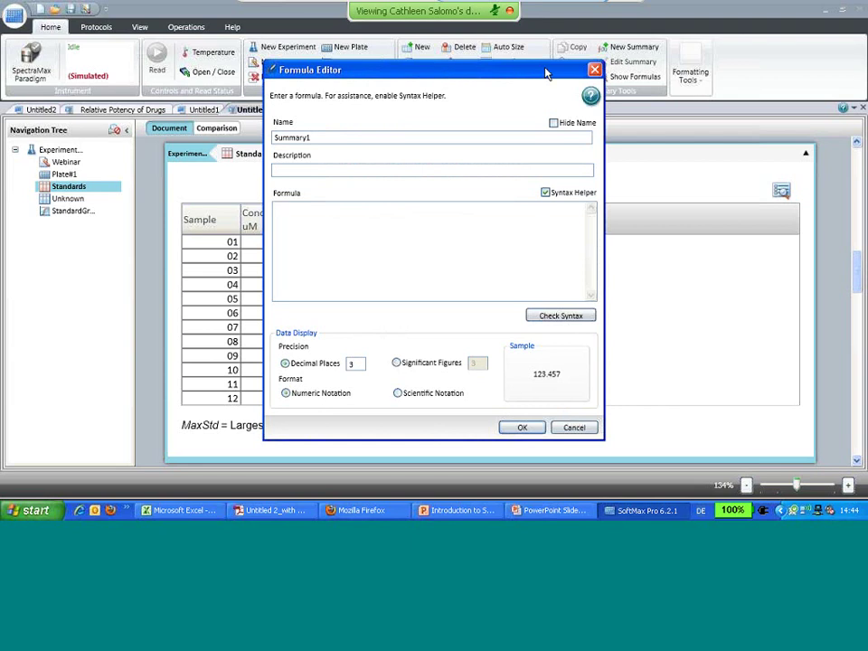
drag(568, 72, 752, 64)
drag(528, 132, 452, 132)
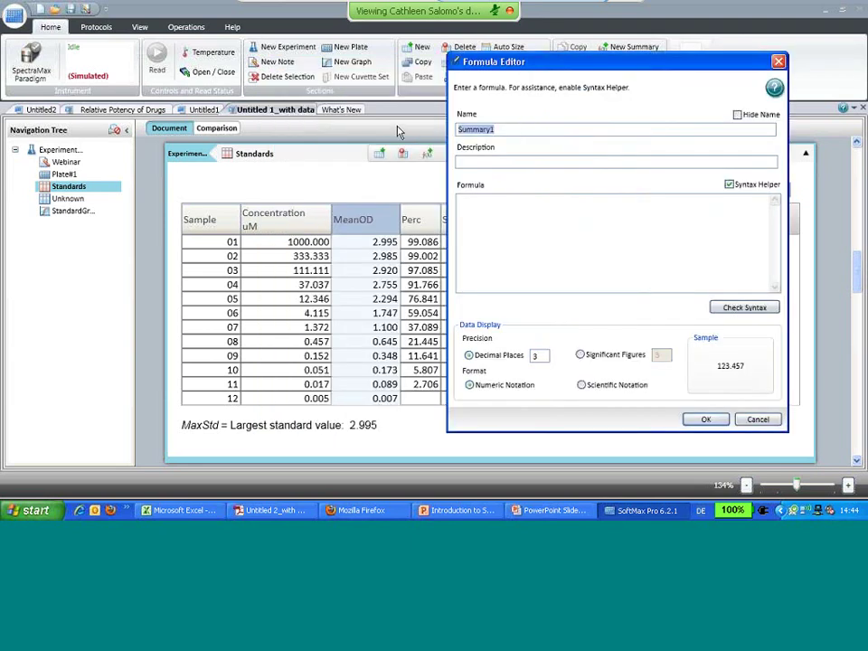
text(M)
text(inS)
text(Smalle)
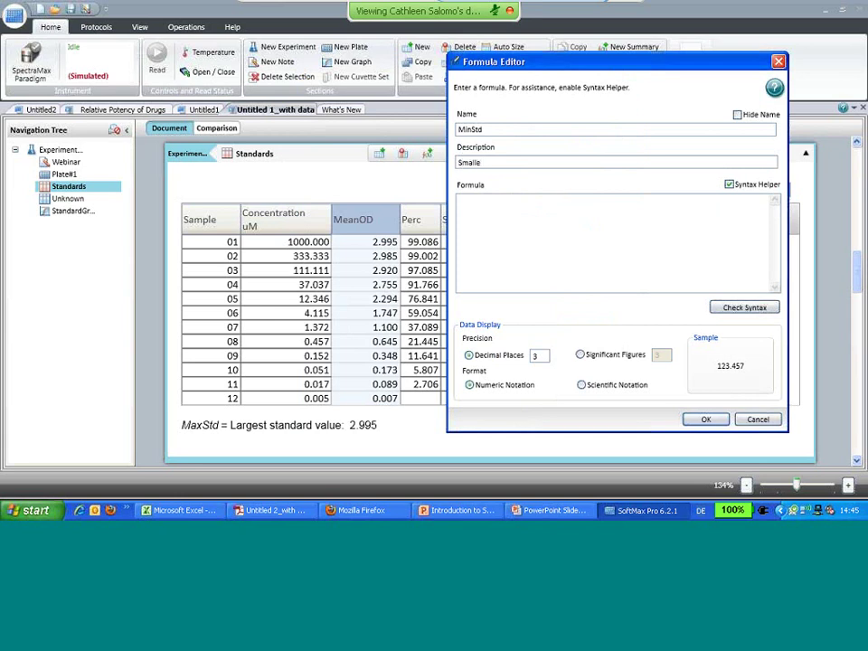
text(st V)
- Enter the summary formula Min('MeanOD@Standards@Experiment#1') with the suggested MeanOD reference and check its syntax
text(Min)
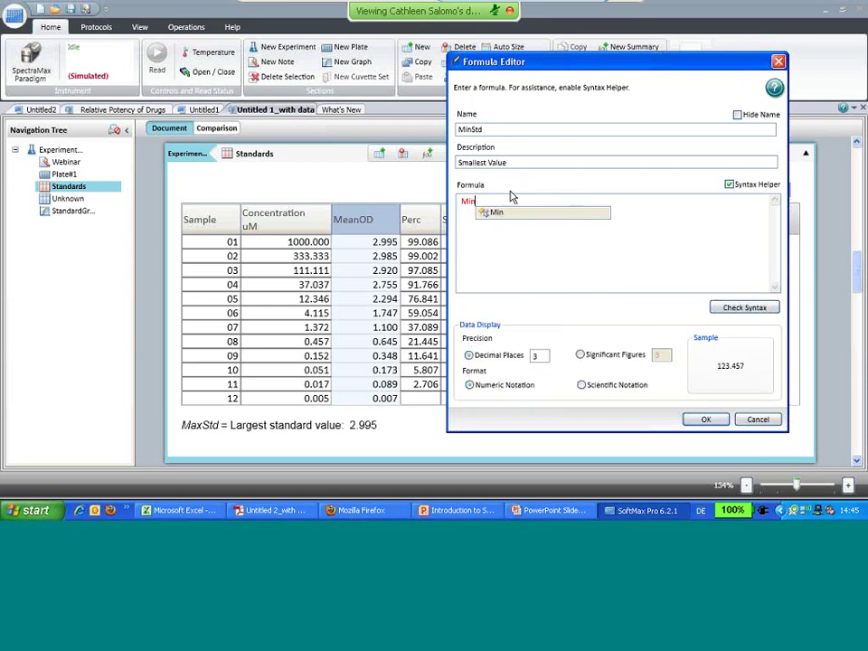
key(BackSpace)
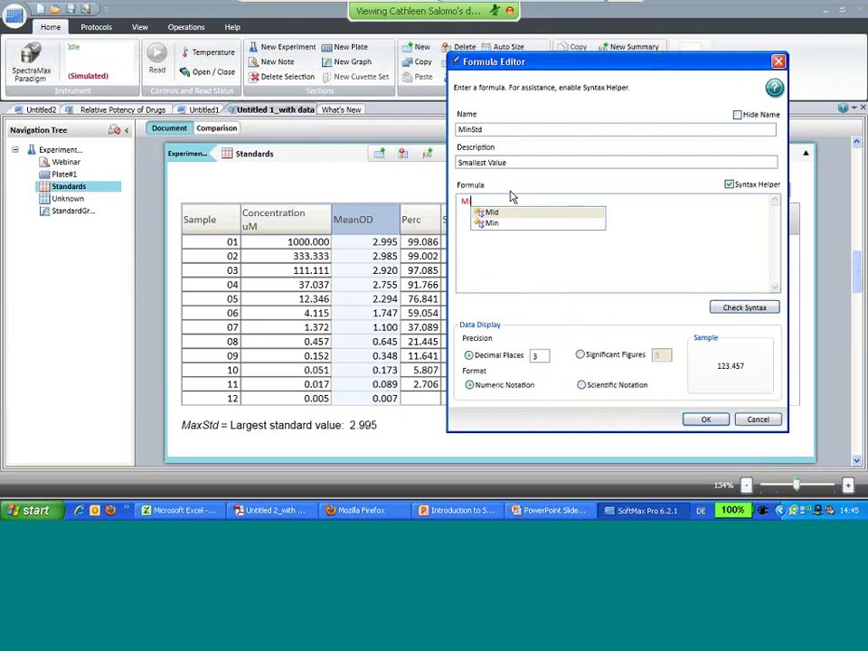
text(n()
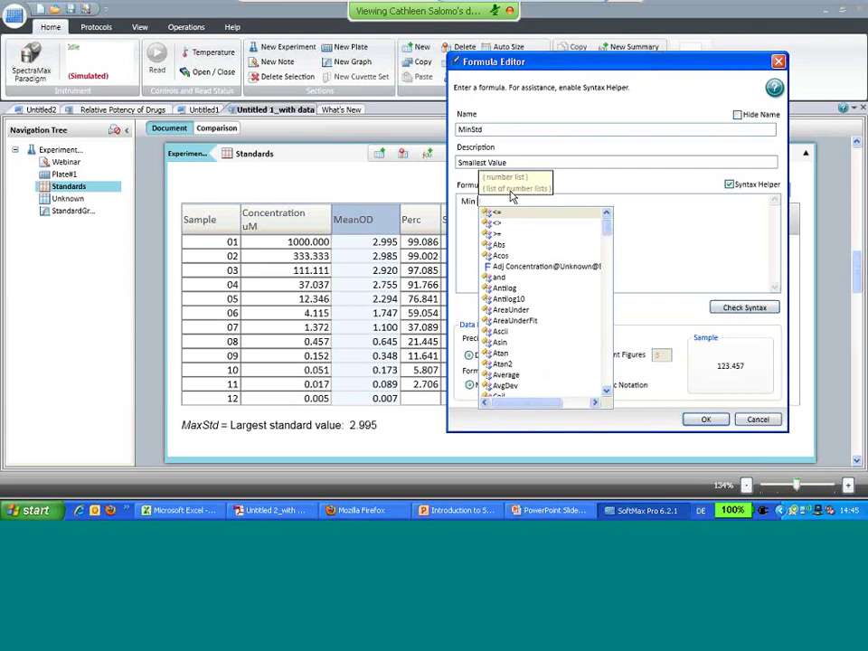
text(Mean)
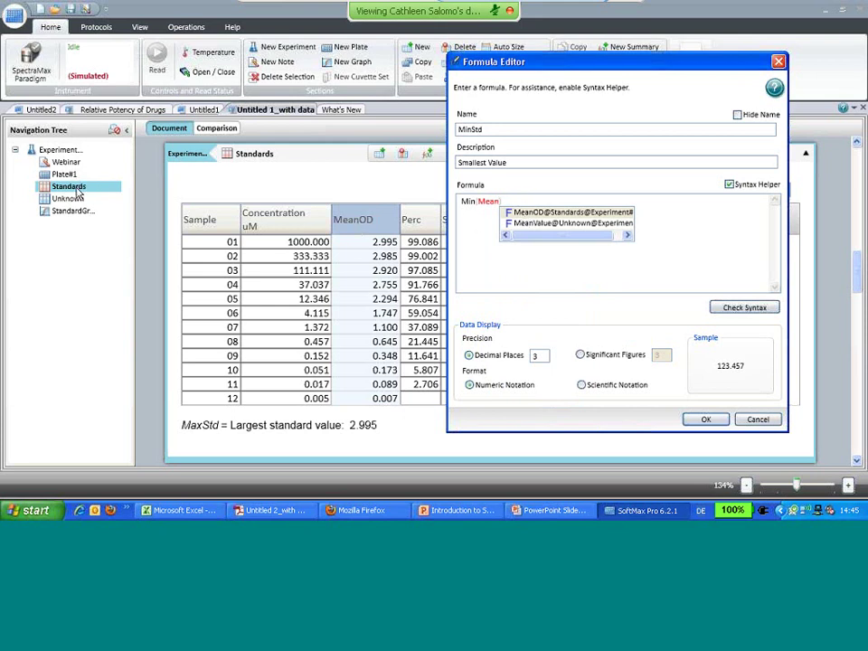
click(561, 215)
double_click(561, 214)
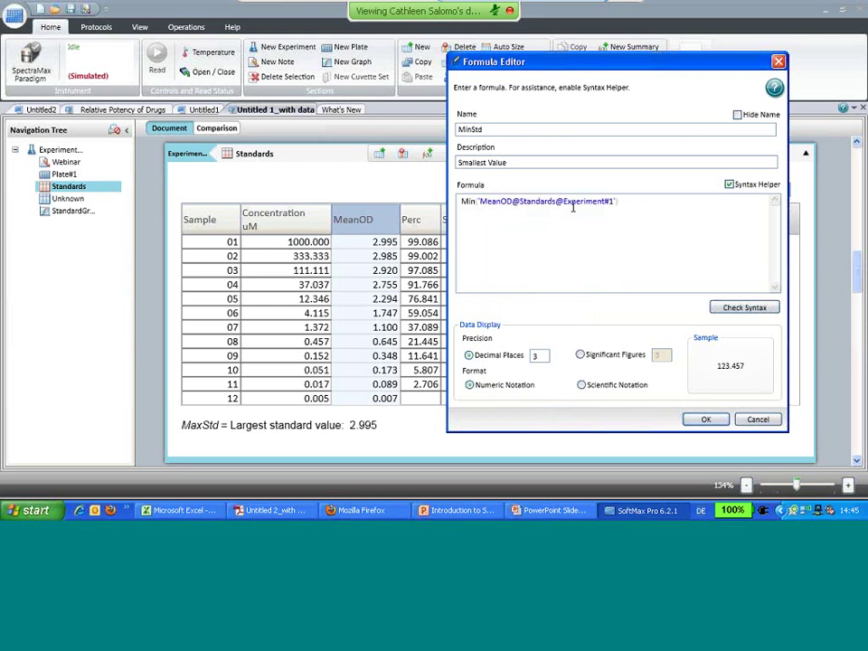
click(745, 307)
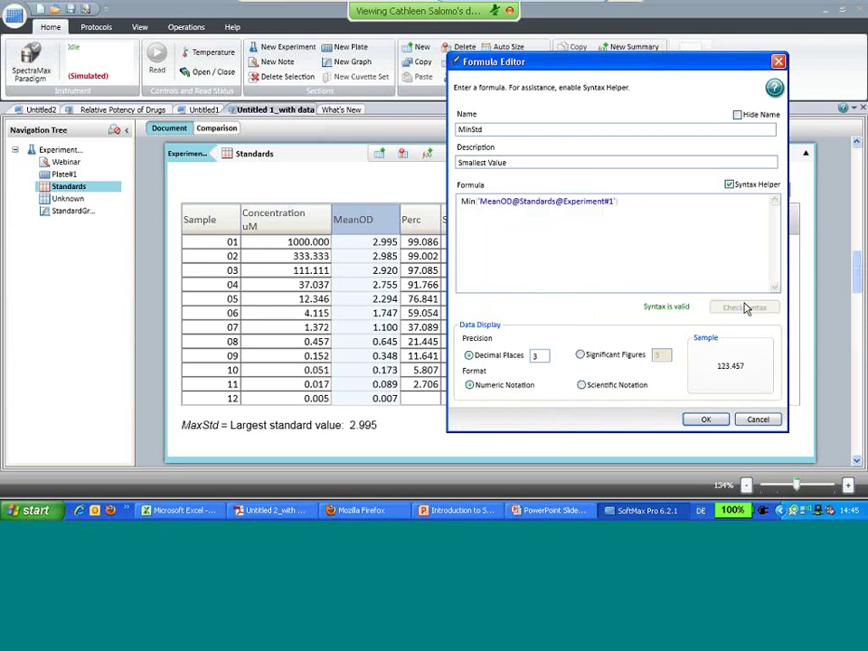
- Add the MinStd summary to the Standards section and place it beside the MaxStd summary below the table
click(706, 421)
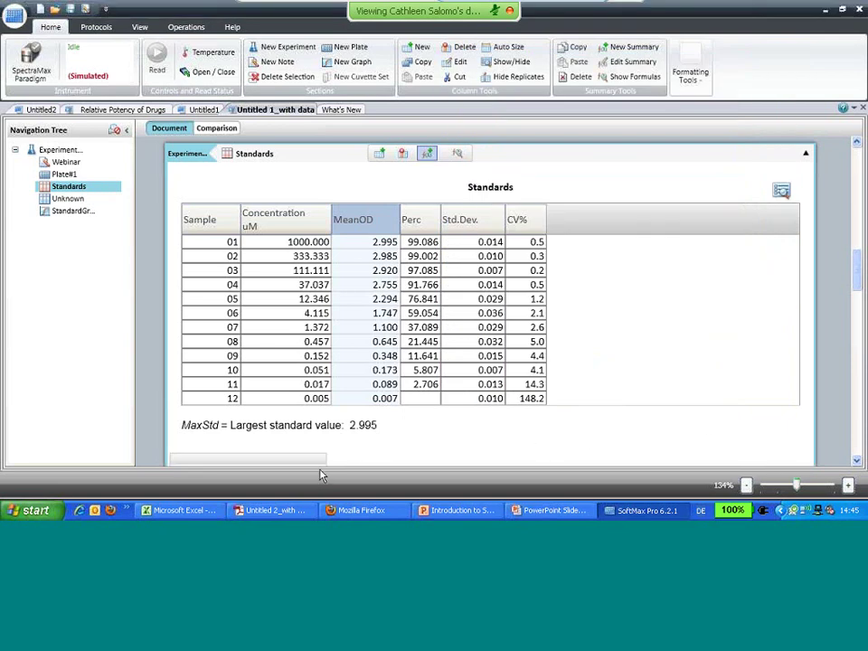
drag(312, 457, 578, 418)
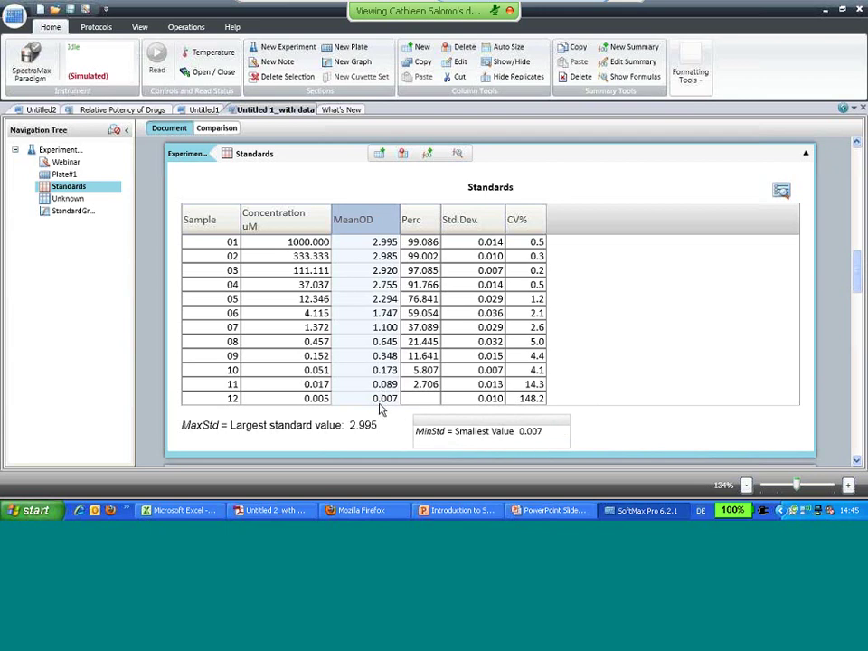
- Review the Unknown and Standards tables and the StandardGraph section with its 4-Parameter curve fit and parameter statistics
click(63, 199)
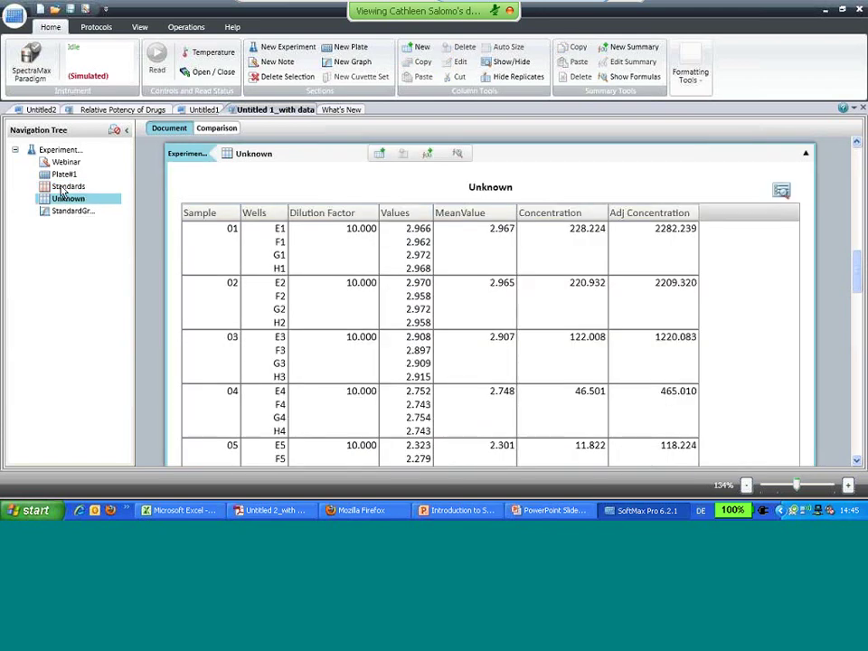
click(65, 186)
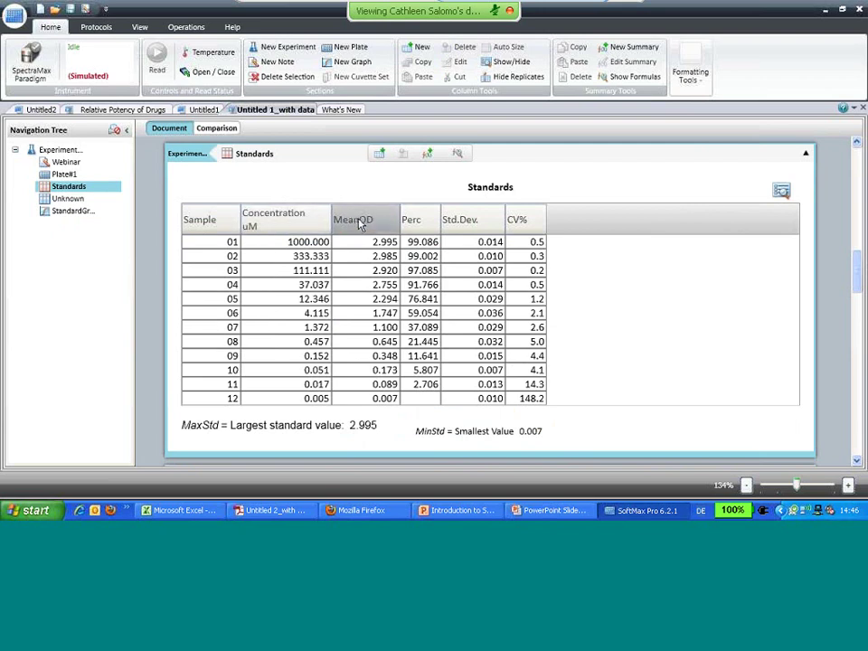
click(65, 215)
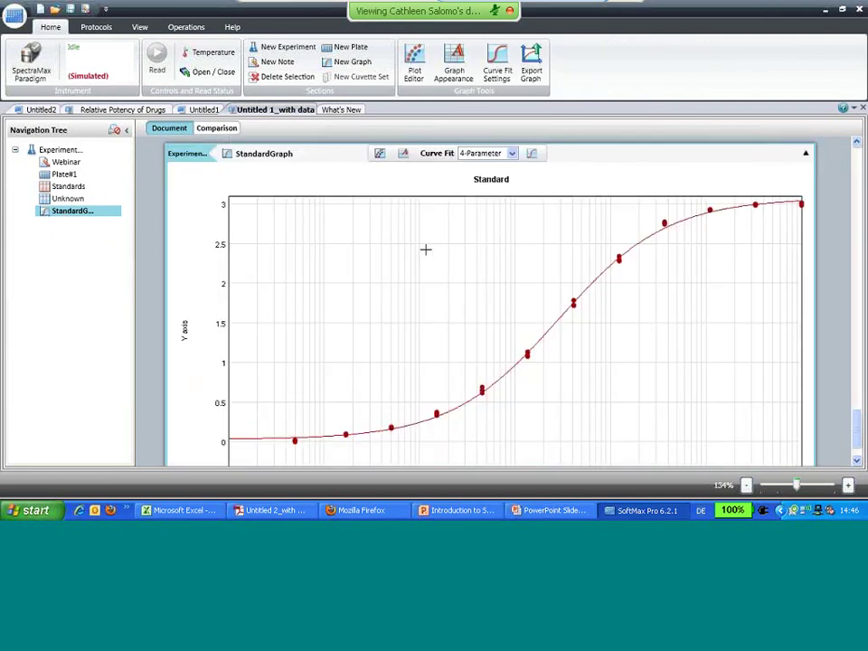
drag(795, 486, 782, 487)
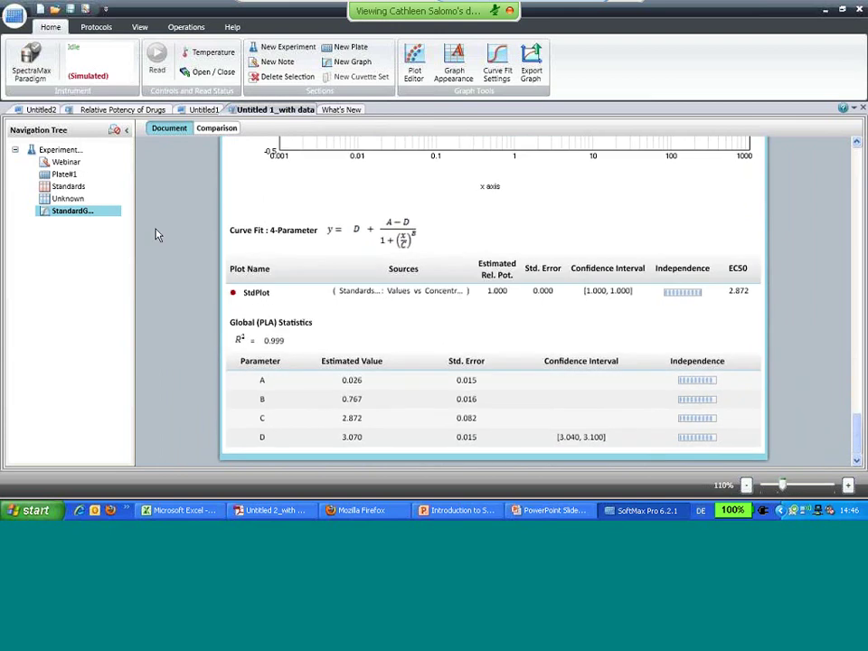
click(73, 217)
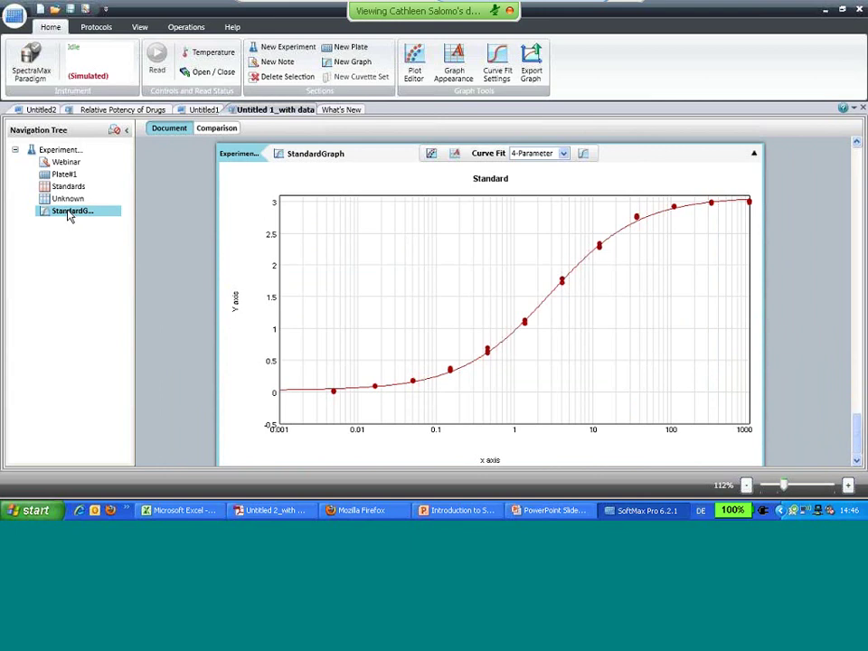
- Hide all replicates in the Unknown table and open its Concentration column formula
click(66, 199)
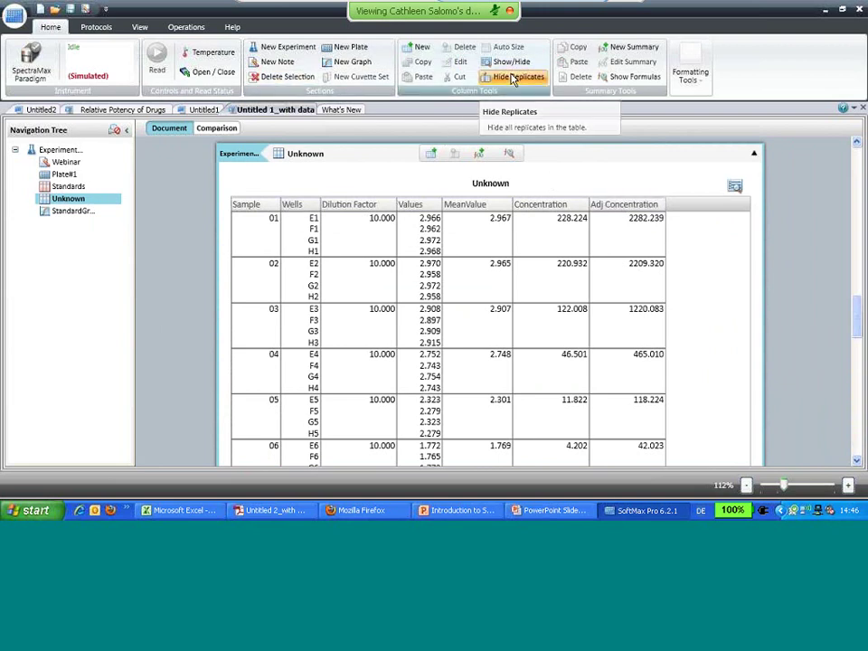
click(512, 77)
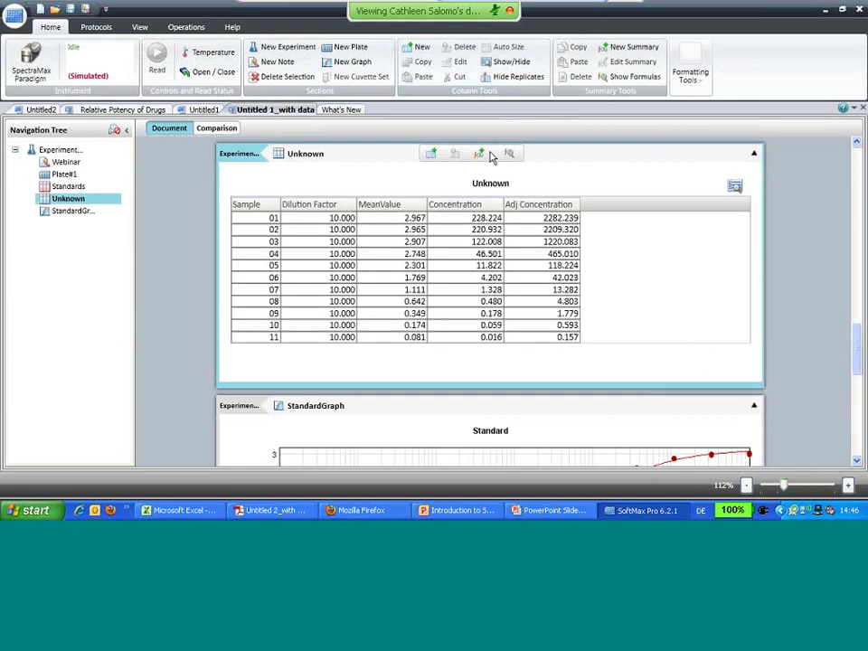
double_click(451, 207)
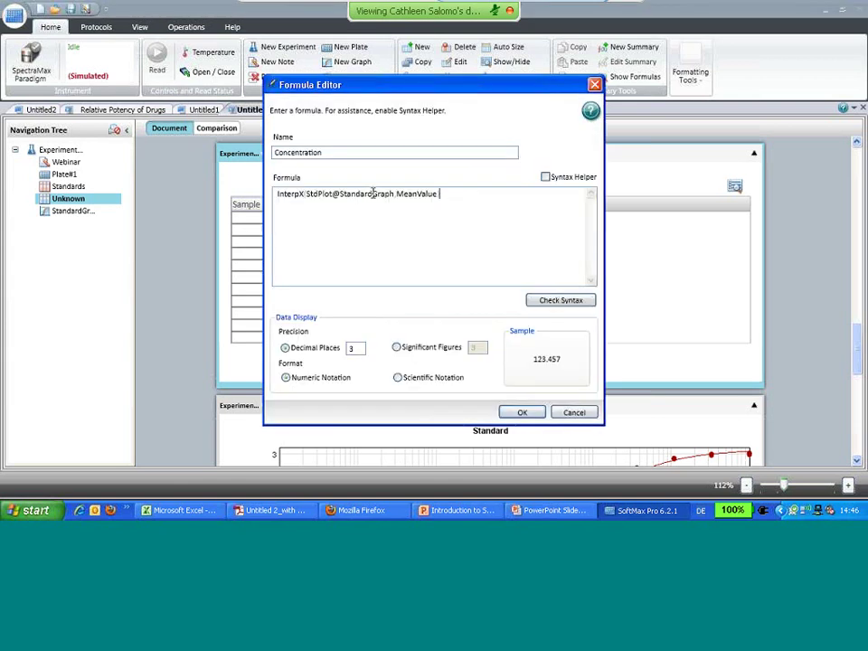
- Examine the StdPlot@StandardGraph and MeanValue arguments of the InterpX formula against the Unknown table, and close the formula
click(276, 194)
drag(276, 194, 371, 194)
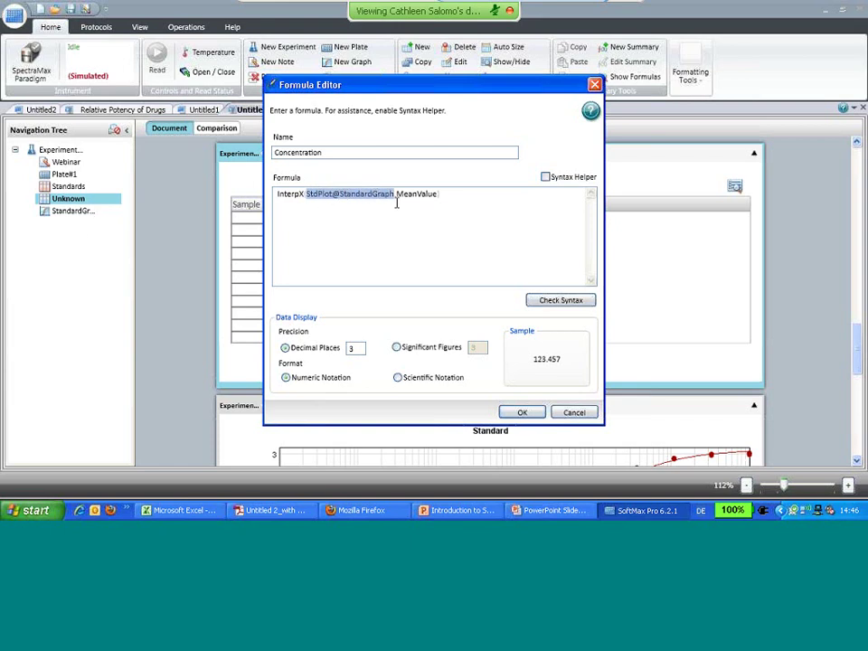
drag(397, 194, 438, 195)
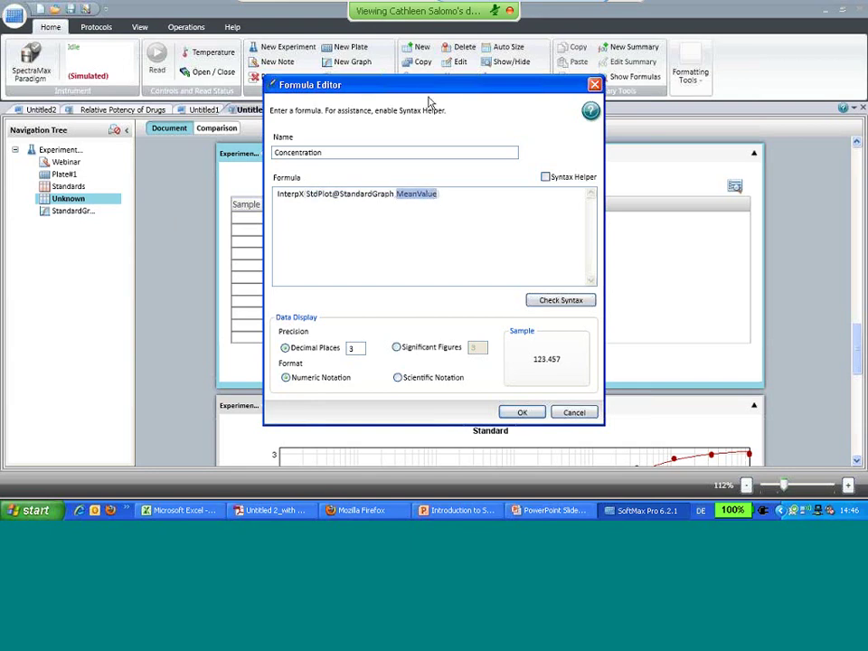
drag(439, 85, 642, 106)
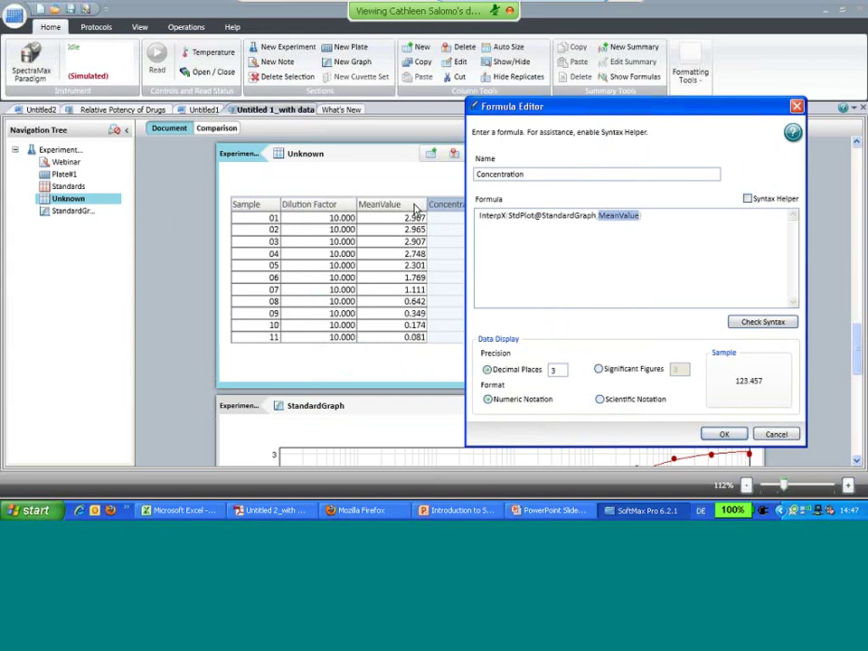
click(727, 436)
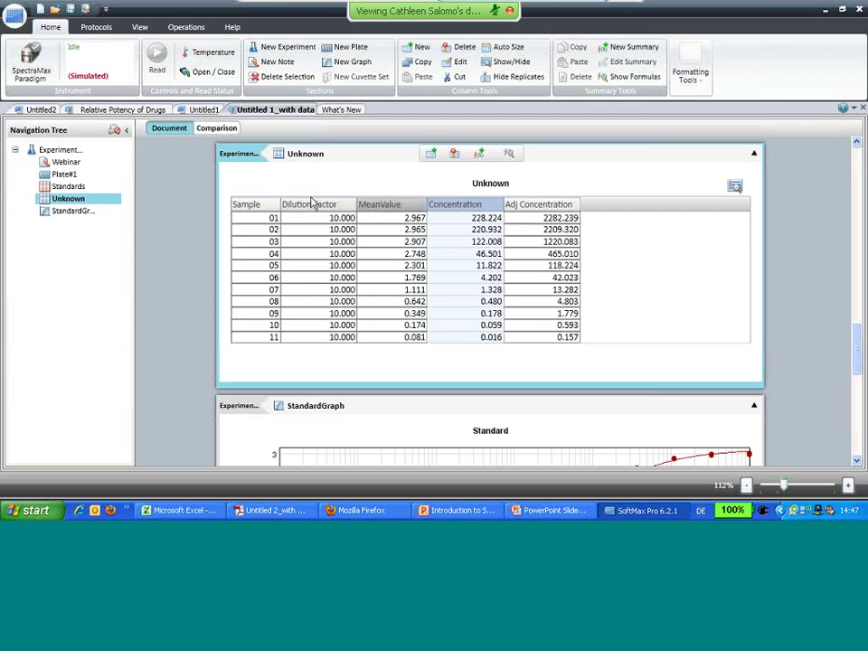
- Check the summary names below the Standards table and start a new column named Result in the Unknown table
click(80, 186)
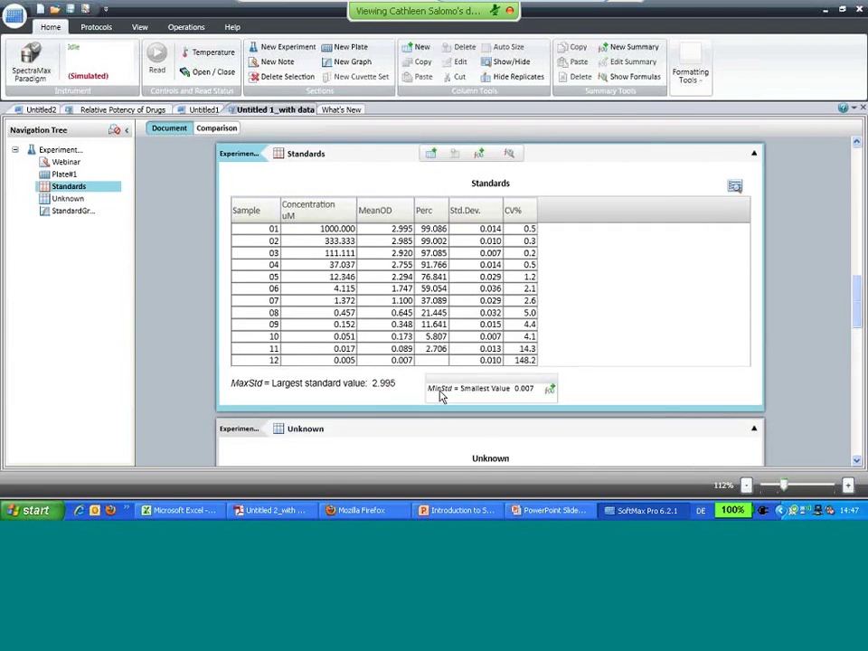
click(65, 199)
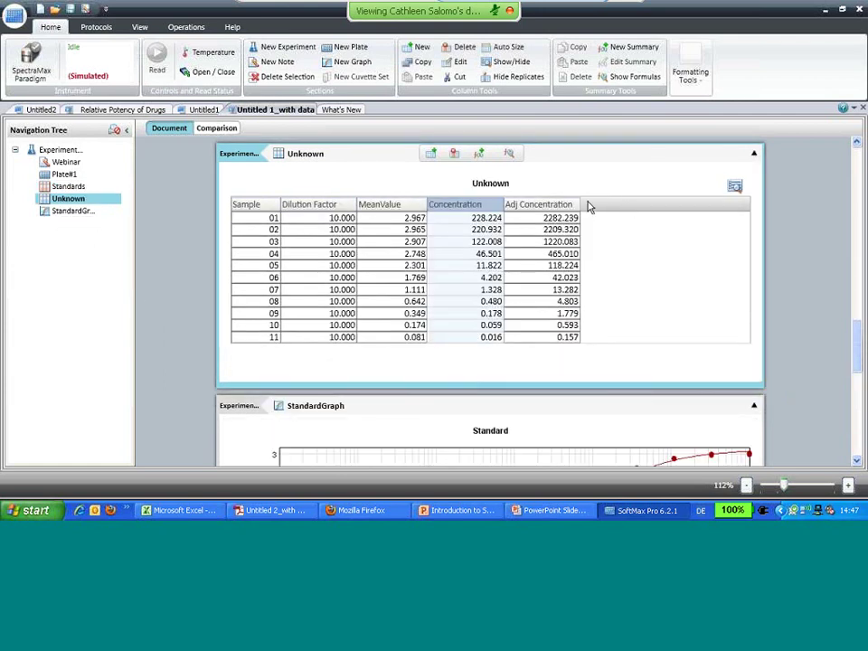
click(429, 156)
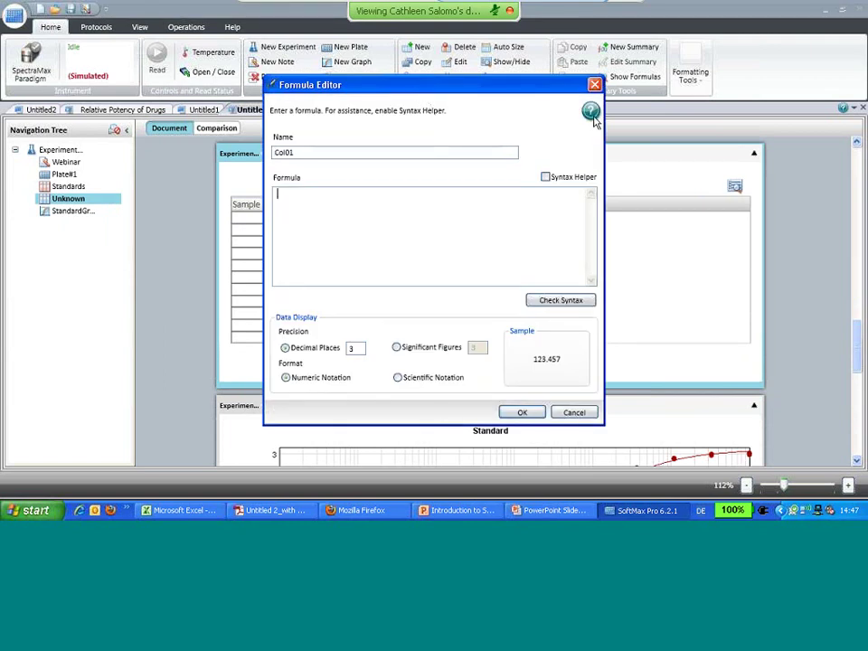
text(Result)
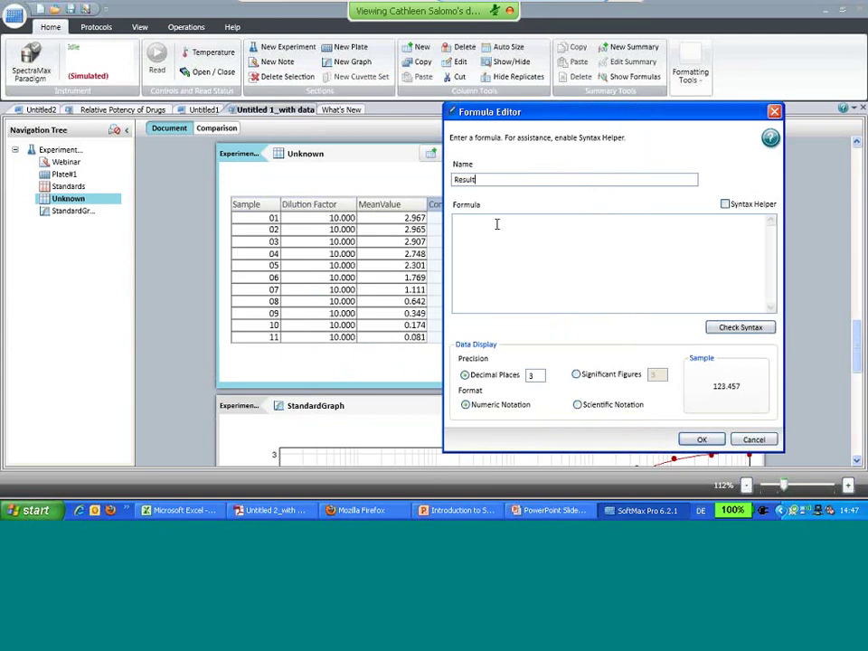
- Enter the formula If(MeanValue>=MinStd and MeanValue<=MaxStd,"Okay","Erneut testen"), check its syntax, and add the Result column to the Unknown table
text(If()
key(BackSpace)
text(MeanValue >=M)
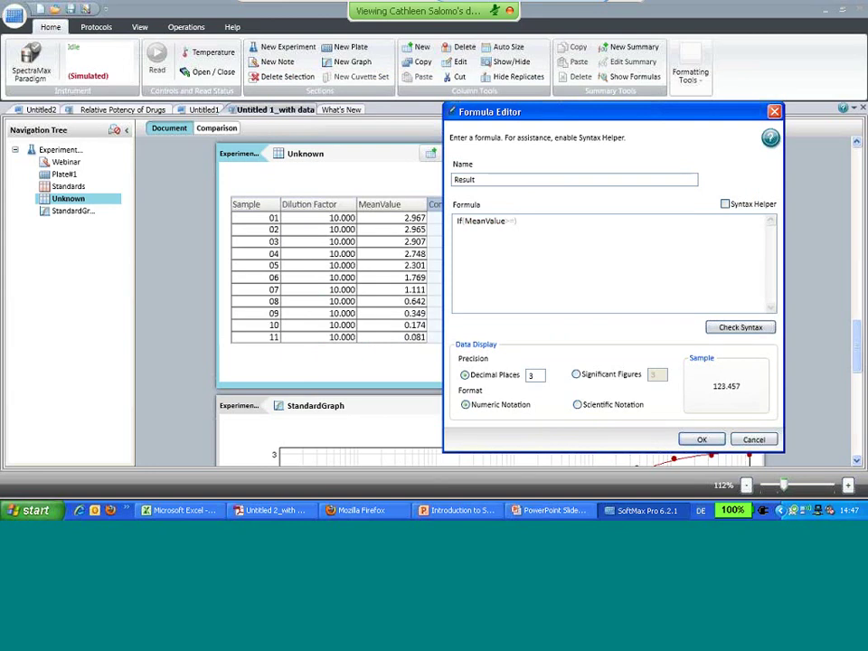
text(inStd and )
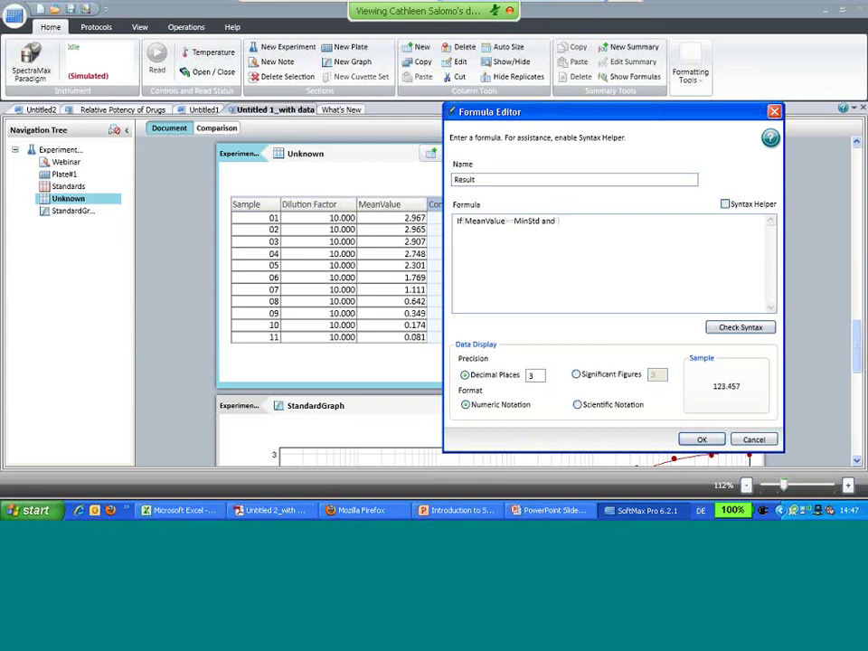
text(MeanValue)
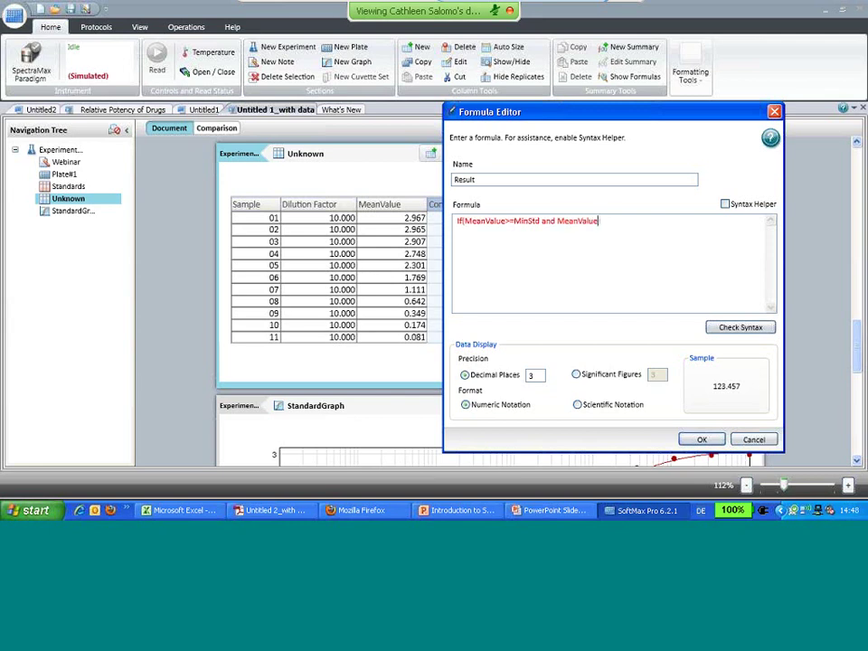
text(<=MaxStd))
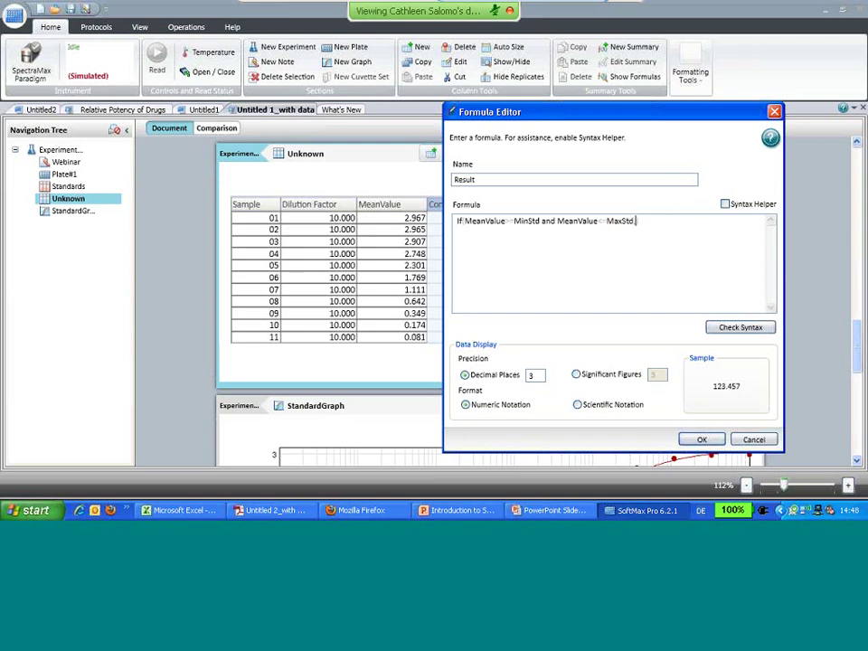
text("Okay","Erneut testen")
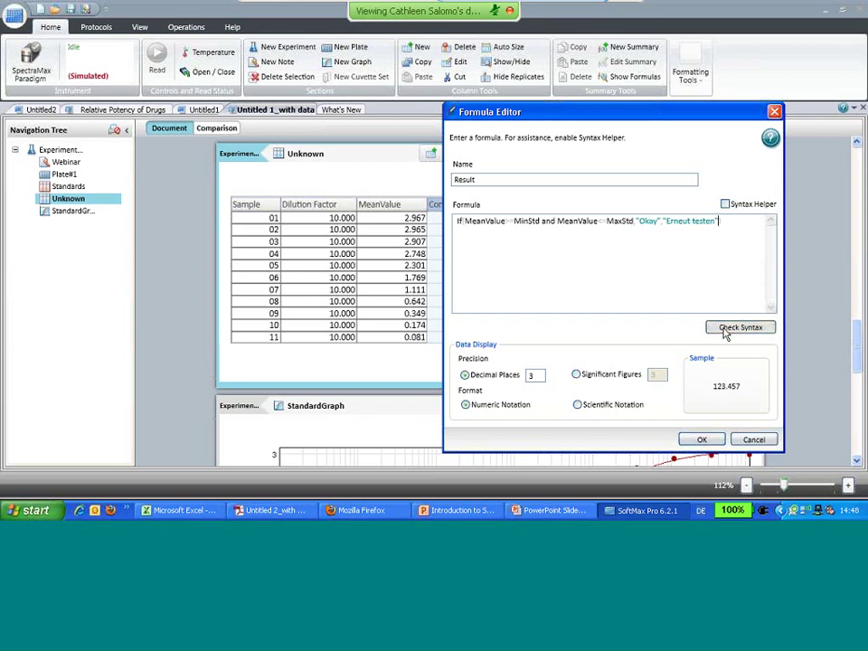
click(728, 331)
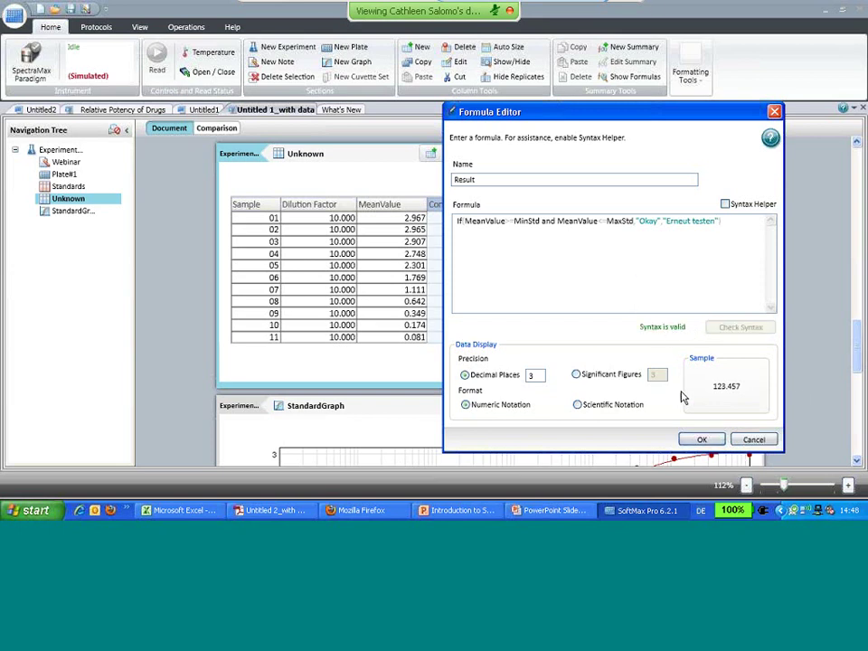
click(702, 440)
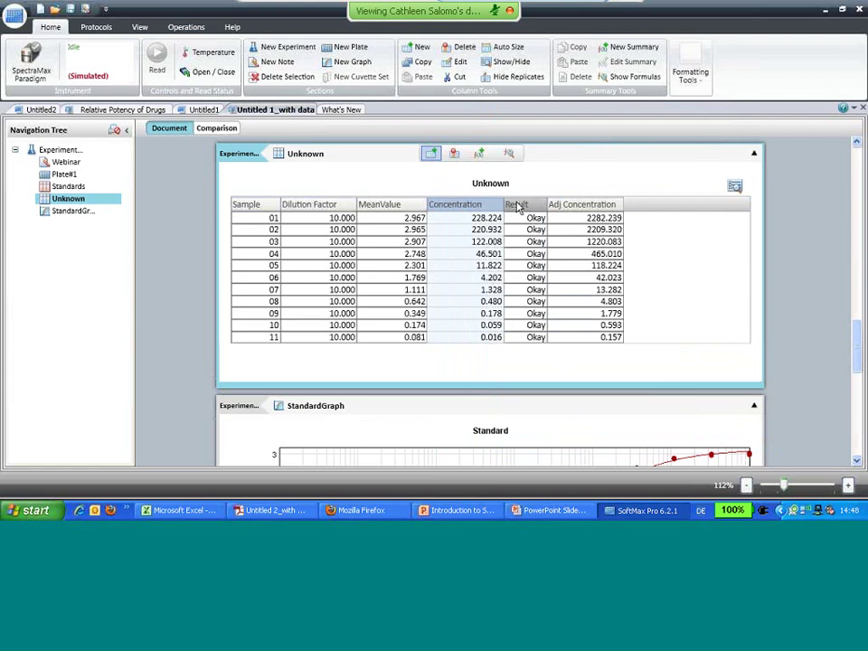
click(519, 206)
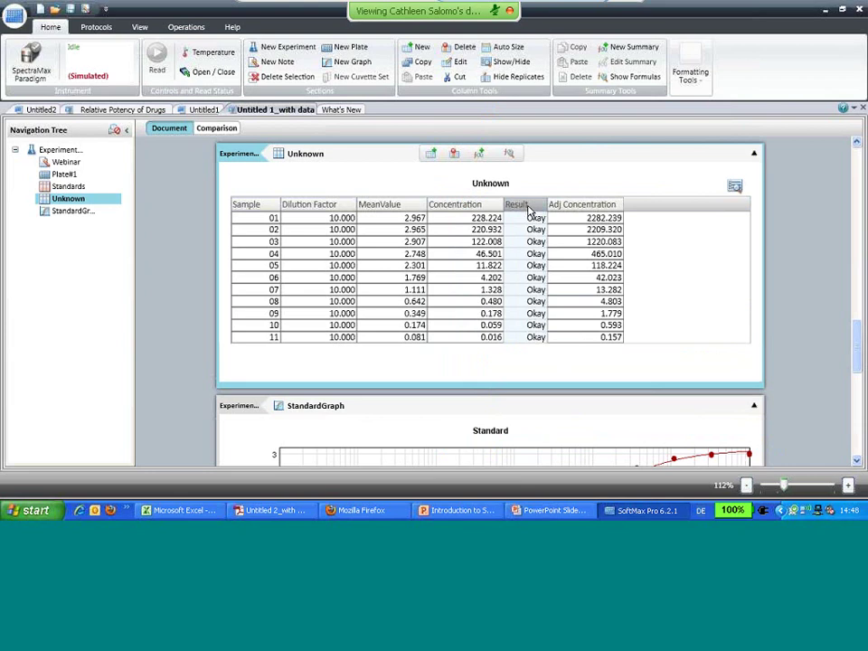
click(525, 206)
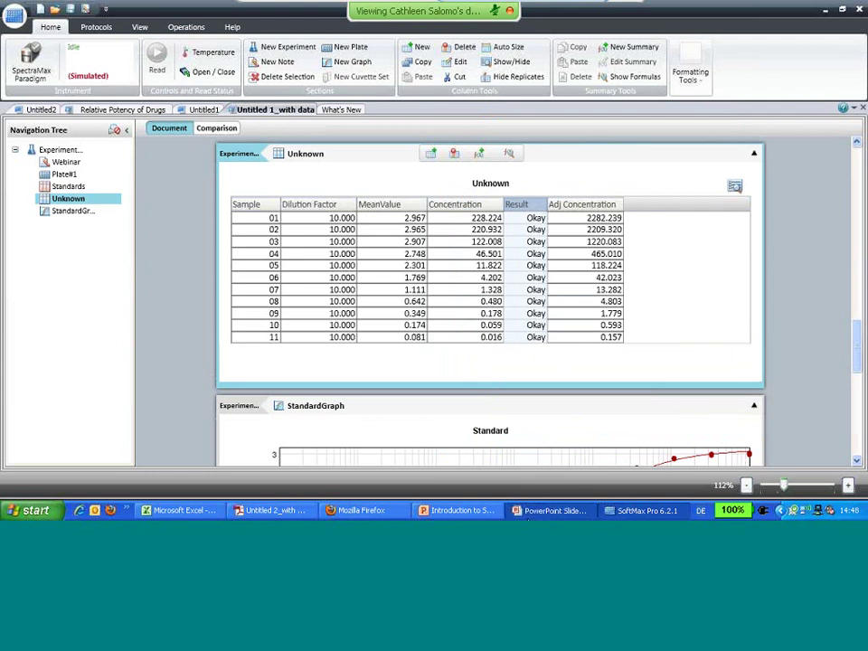
- Switch to the PowerPoint slide show and reveal the first bullet of the Graphing Options for Data Comparison slide
key(alt+Tab)
click(349, 404)
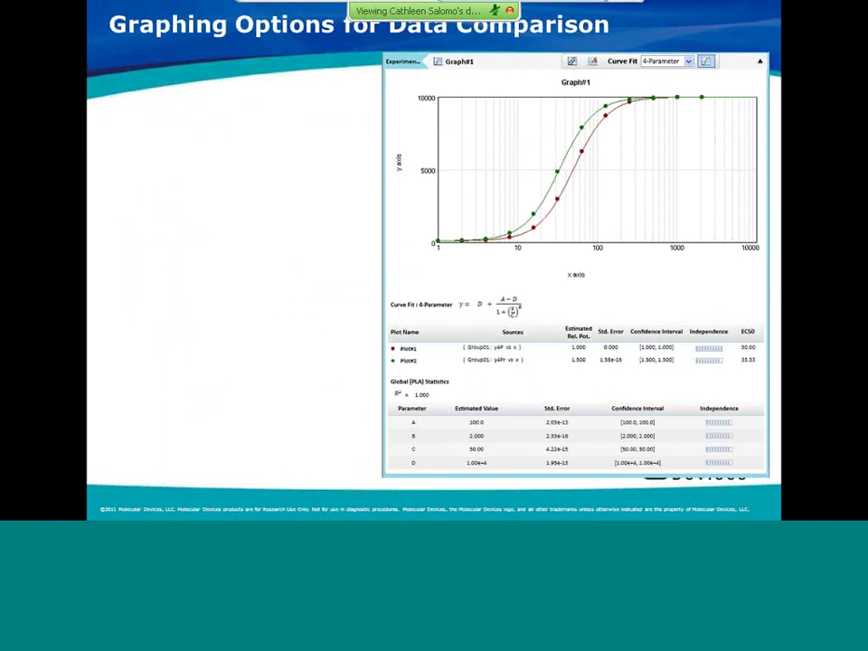
key(Right)
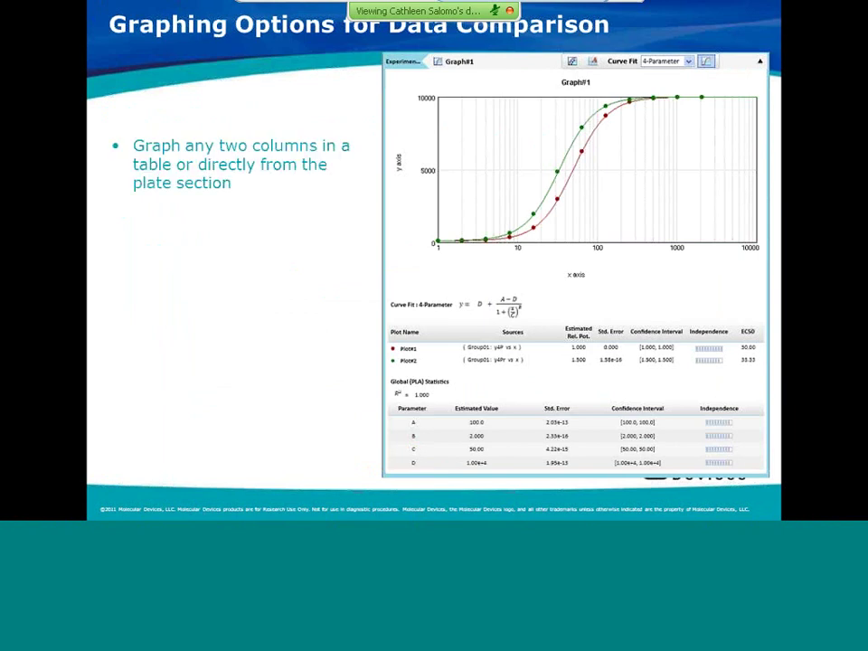